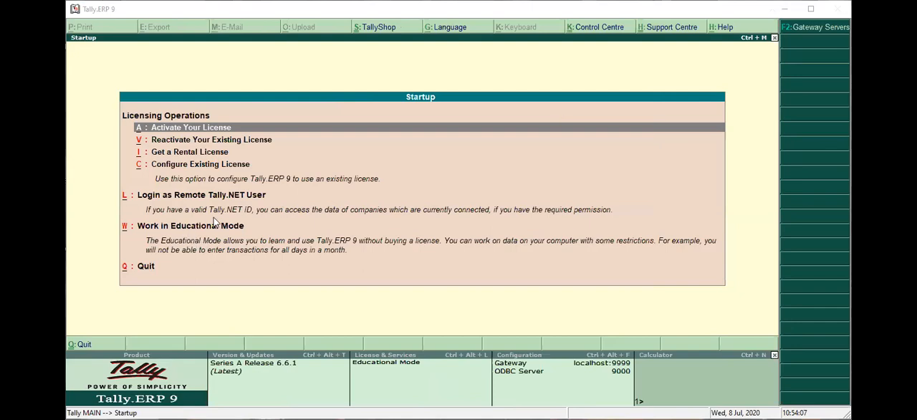
Start working in Educational Mode from the Startup screen
key("Down")
key("Down")
key("Down")
key("Down")
key("Down")
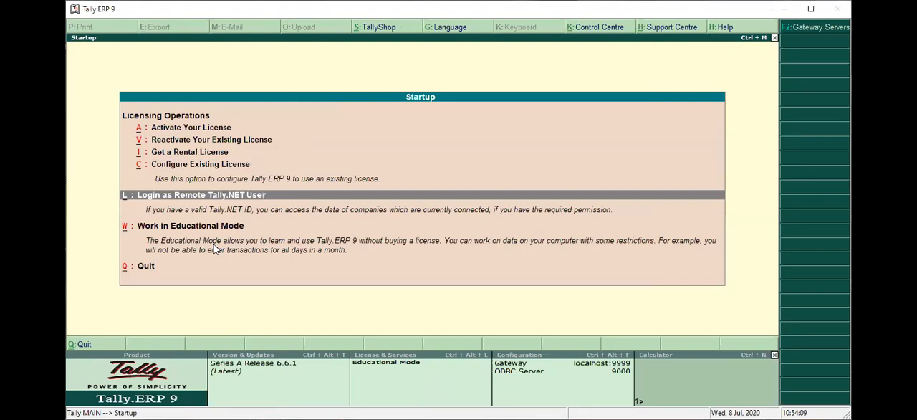
key("Return")
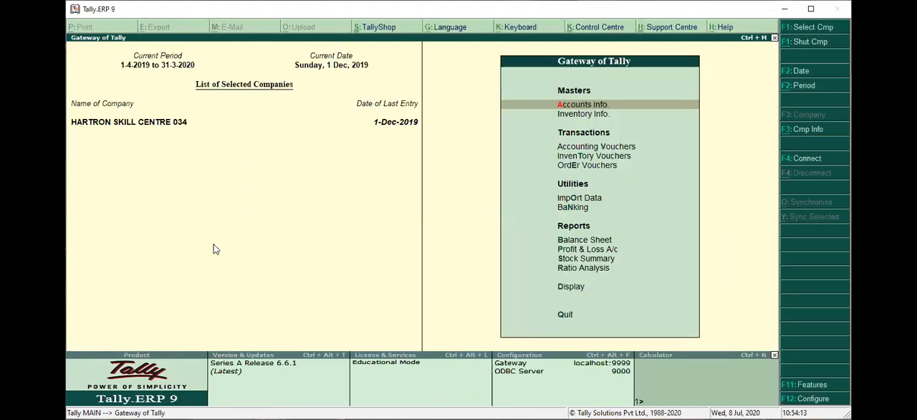
Start creating a new company and enter MULTICURRENCY as its name
key("alt+F3")
key("Down")
key("Down")
key("Down")
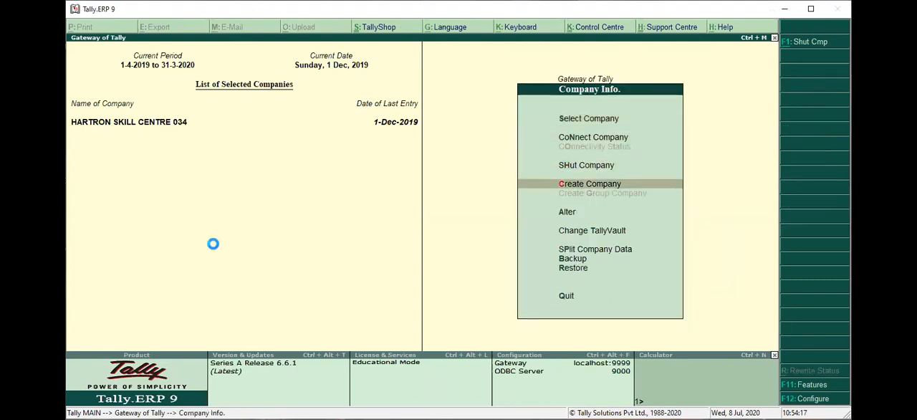
key("Return")
type("M")
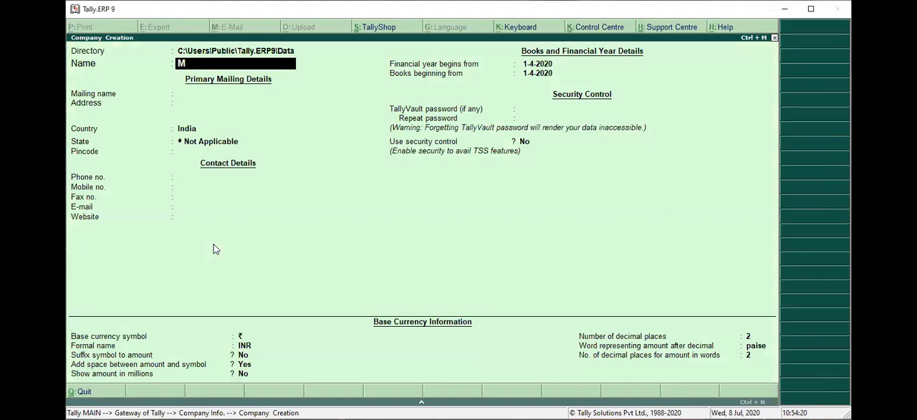
type("ULTICURRENCY")
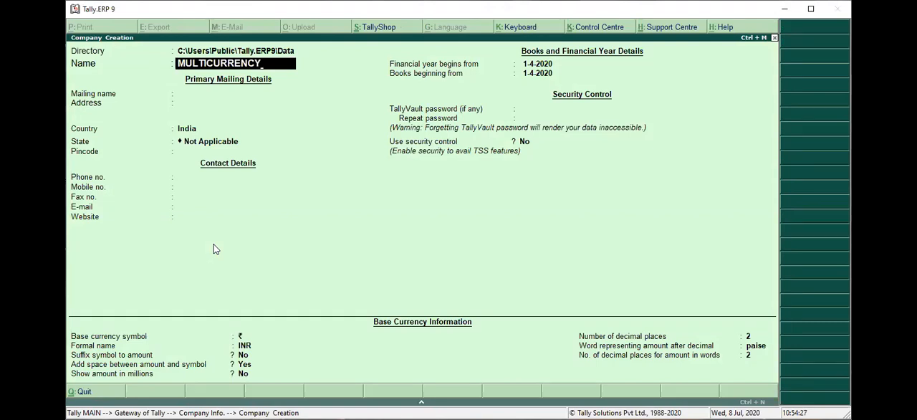
Set the new company's state to Haryana, keep the remaining defaults and save the company
key("Return")
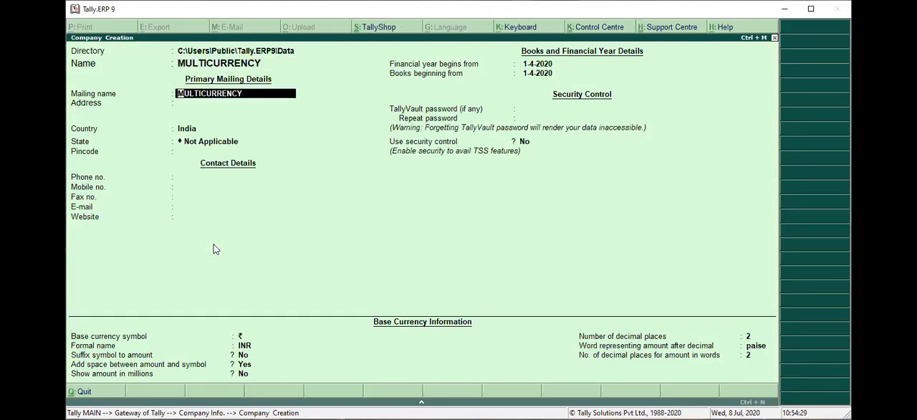
key("BackSpace")
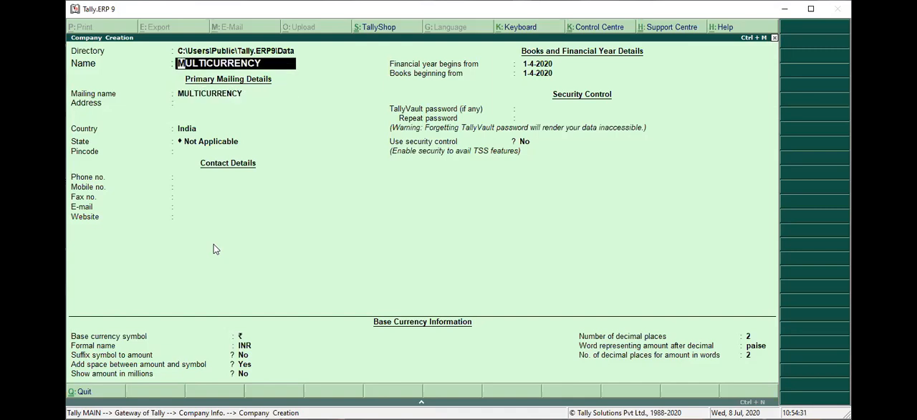
key("Return")
key("Return")
key("Return")
key("Return")
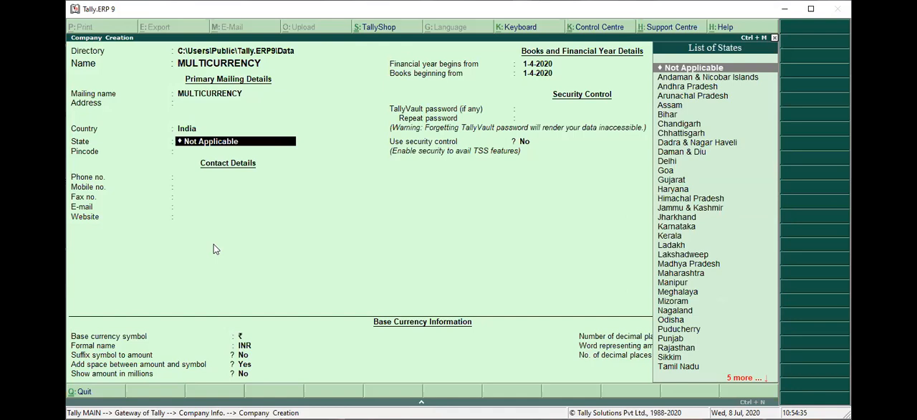
type("H")
key("Return")
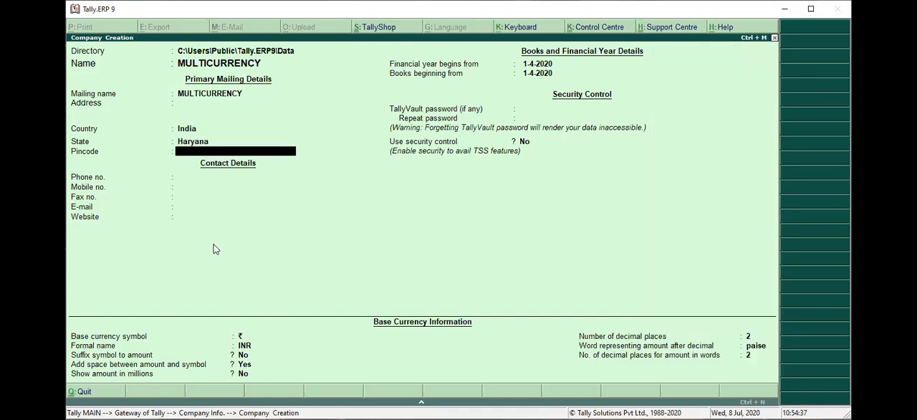
key("Return")
key("Return")
key("Return")
key("Return")
key("Return")
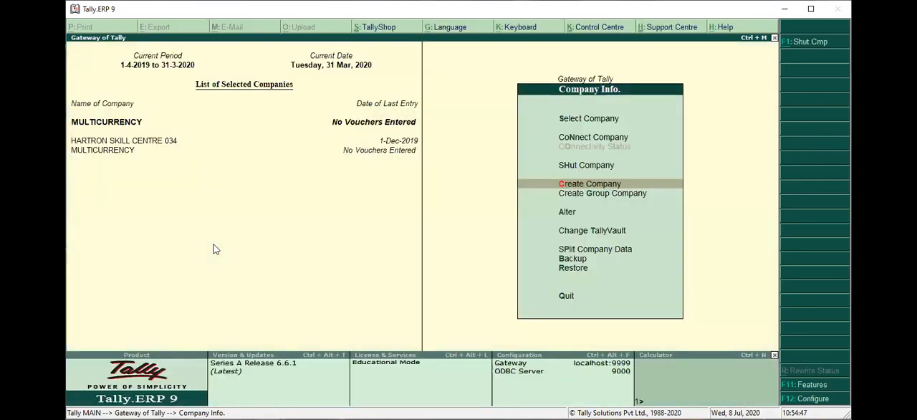
key("Escape")
key("alt+F2")
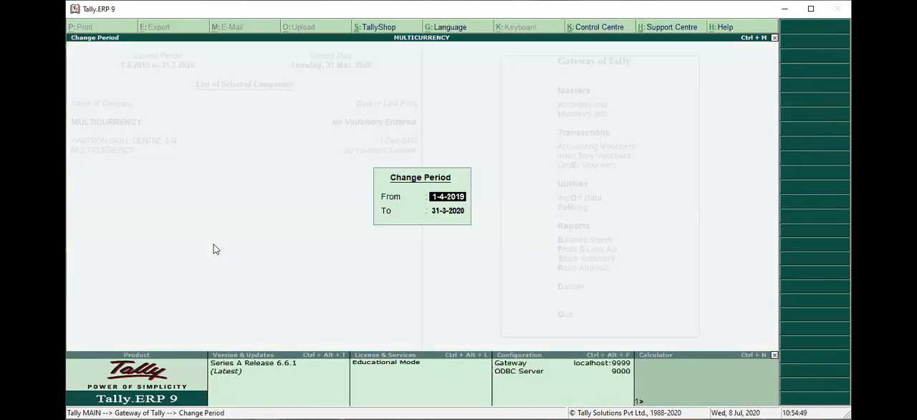
key("Return")
key("Return")
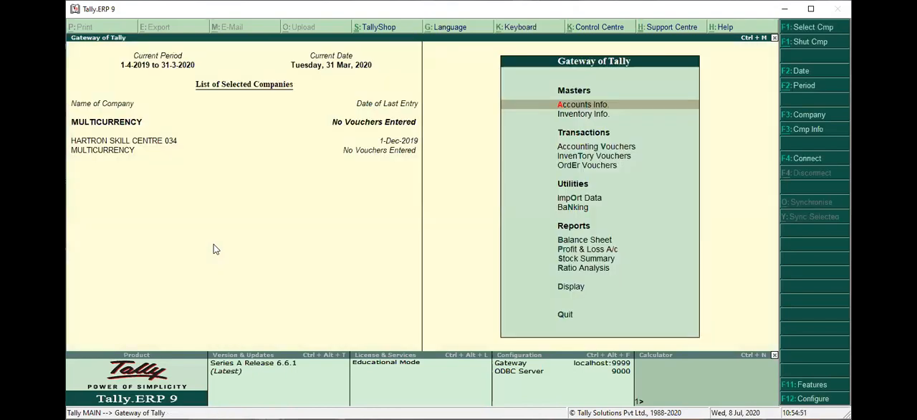
left_click(171, 142)
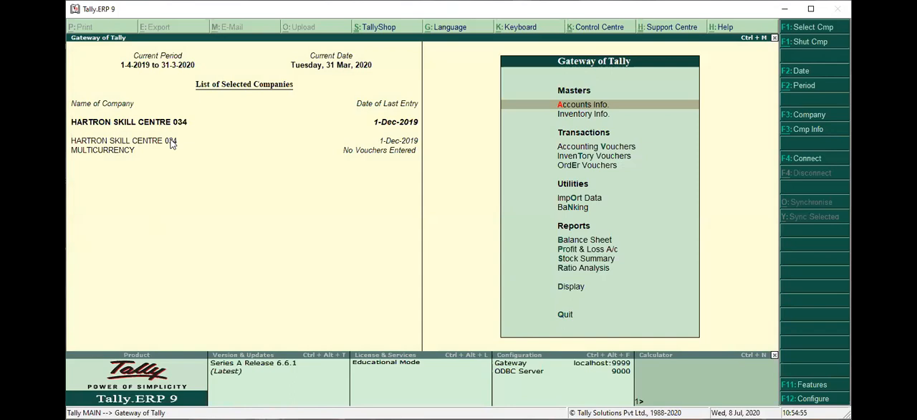
key("alt+F3")
key("a")
key("Return")
key("Escape")
key("y")
key("Escape")
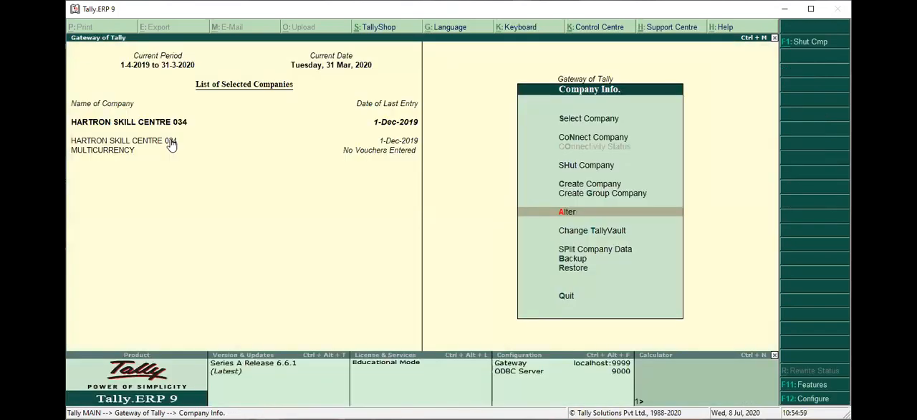
left_click(122, 150)
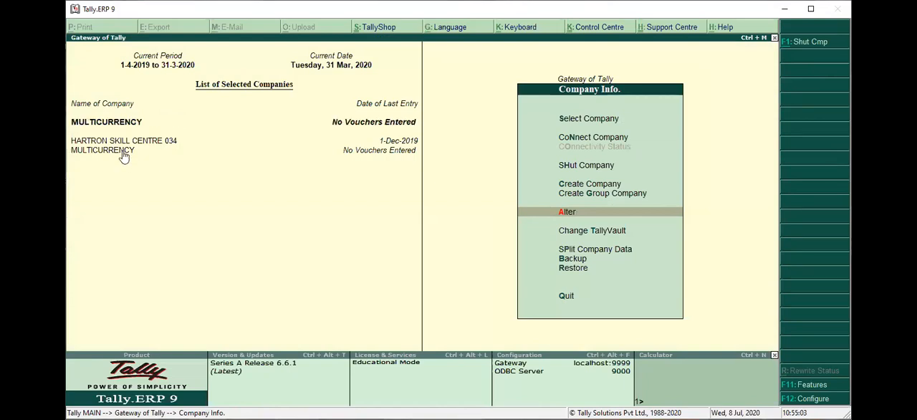
key("Escape")
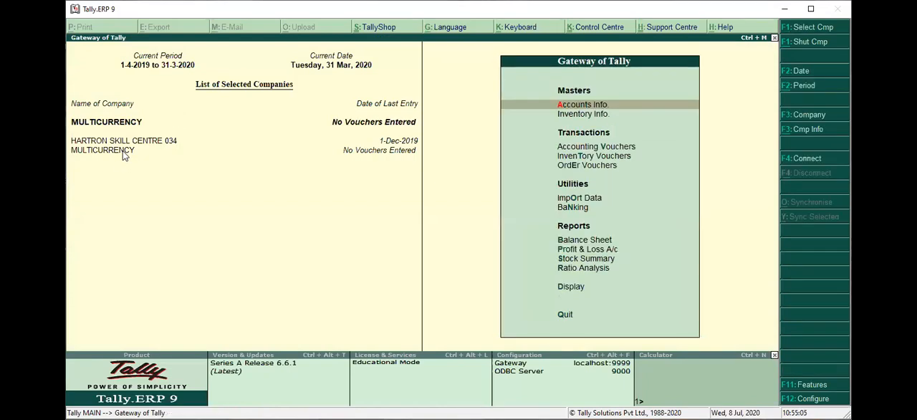
Change the current period of the MULTICURRENCY company to 1-4-2020 through 31-3-2021
key("alt+F2")
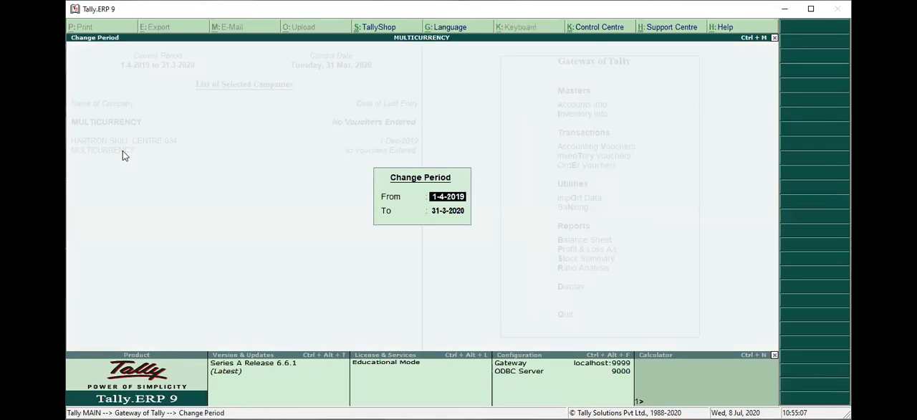
key("BackSpace")
key("BackSpace")
key("BackSpace")
key("BackSpace")
key("BackSpace")
key("BackSpace")
key("BackSpace")
type("1/4/19")
key("BackSpace")
key("BackSpace")
key("BackSpace")
type("/20")
key("Return")
type("31/3/213")
key("BackSpace")
key("Return")
key("Up")
key("Down")
Enable multi-currency in the company's accounting features and save the settings
key("F11")
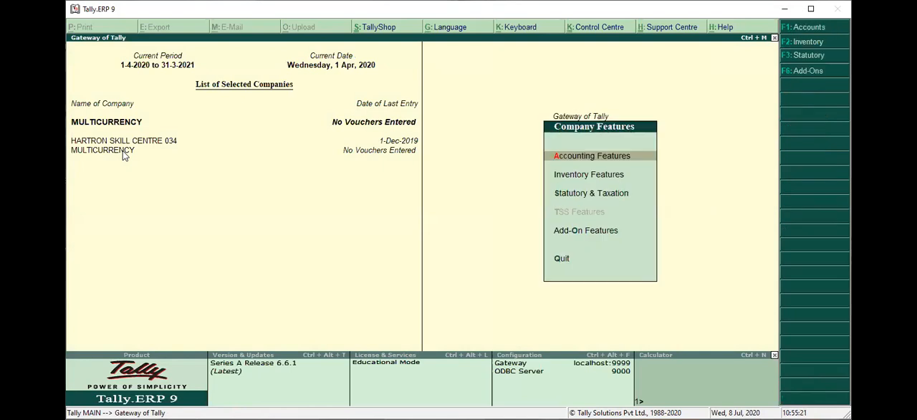
key("Return")
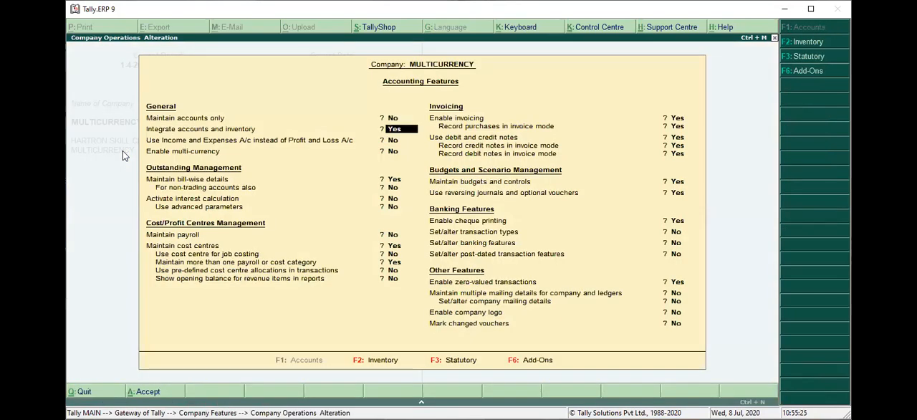
key("Return")
key("Return")
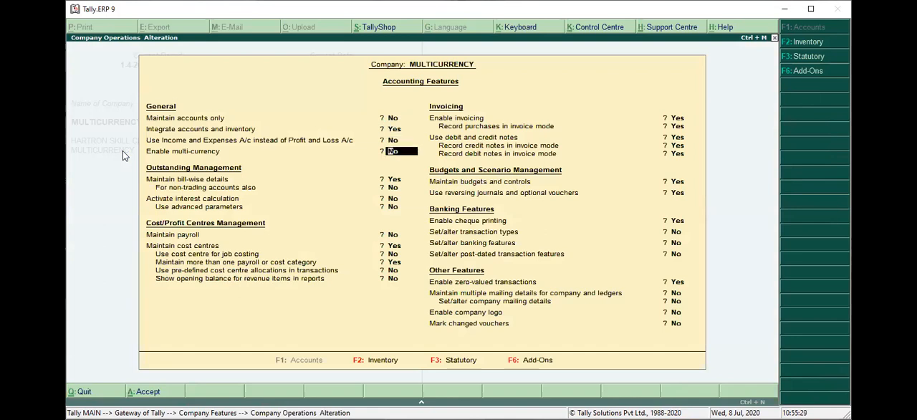
type("y")
key("Return")
key("ctrl+a")
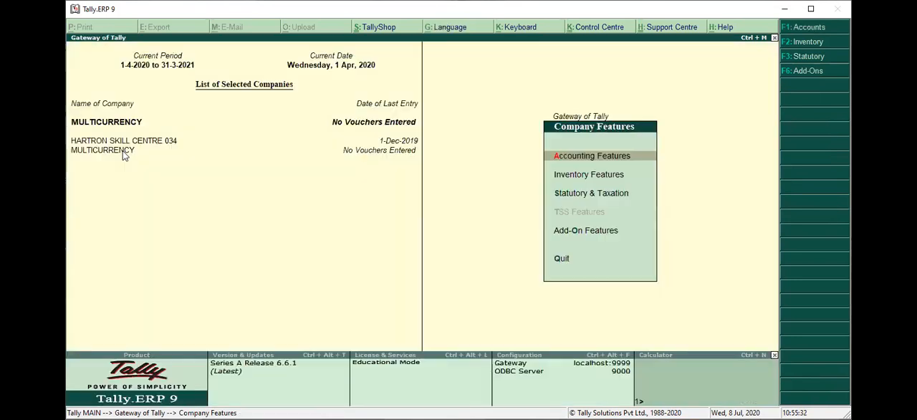
key("Escape")
Start creating a new currency in the accounts masters with $ as its symbol
key("Return")
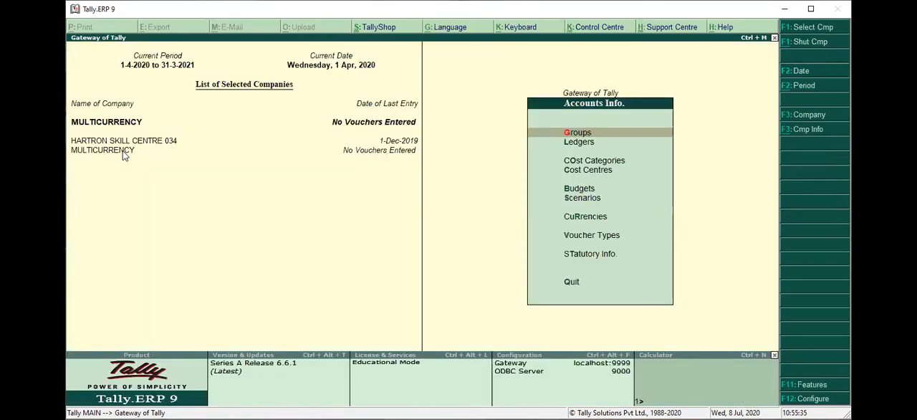
key("Down")
key("Down")
key("Down")
key("Down")
key("Down")
key("Down")
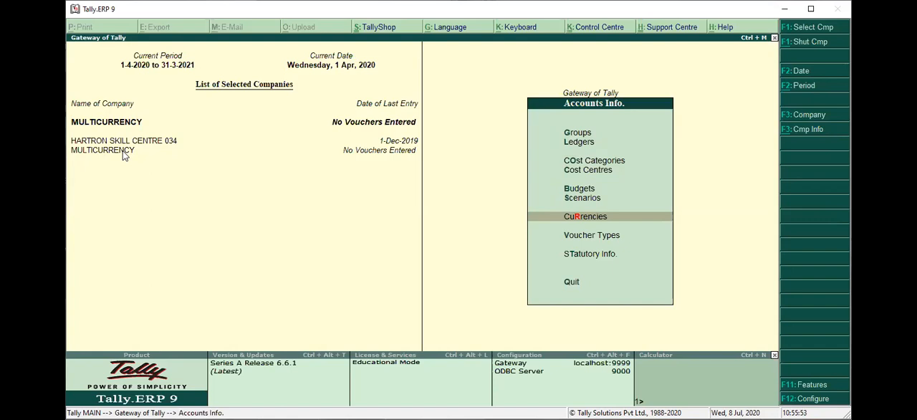
key("Return")
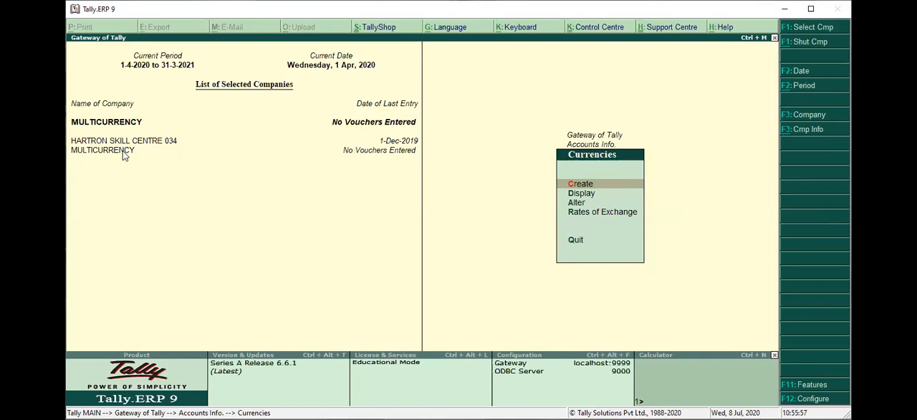
key("Return")
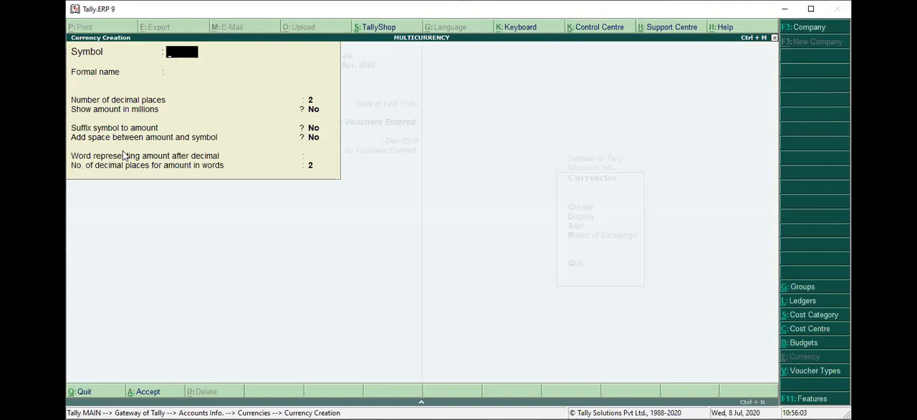
type("$")
key("Return")
Enter DOLLAR as the currency's formal name, keep the other defaults, save it and leave currency creation
type("DOLA")
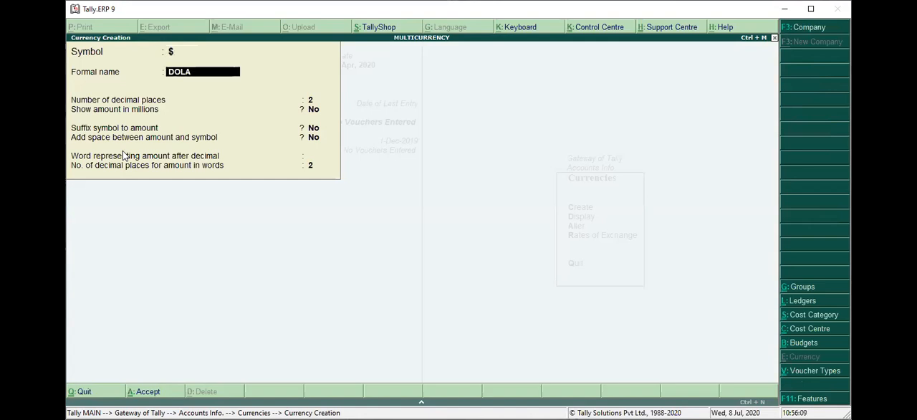
key("BackSpace")
type("K")
key("BackSpace")
type("LAR")
key("Return")
key("Return")
key("Return")
key("ctrl+a")
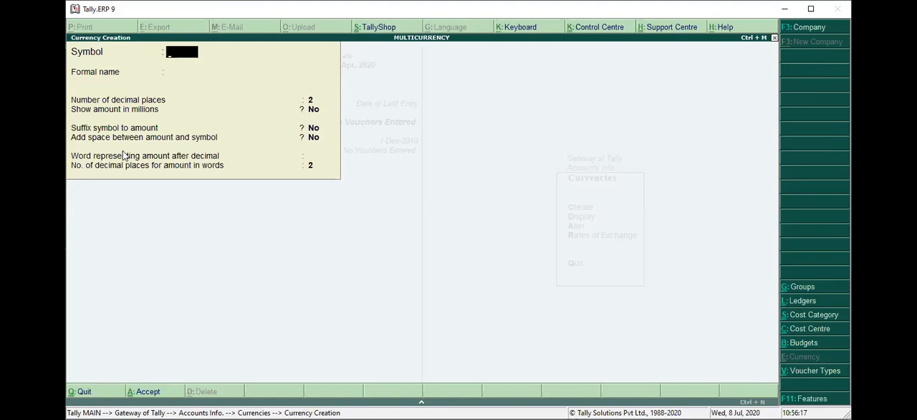
key("Escape")
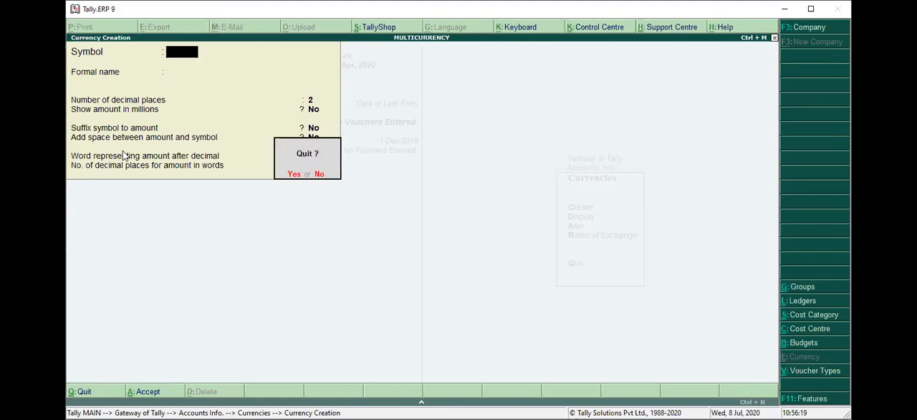
key("y")
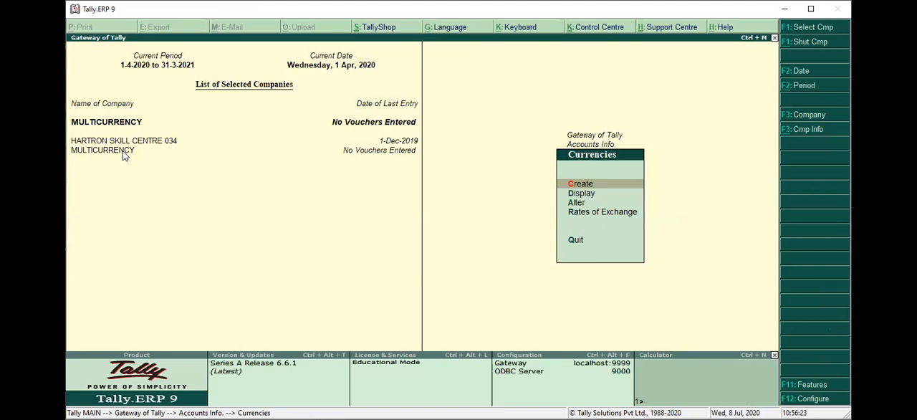
Open the $ (DOLLAR) currency for alteration
key("Down")
key("Down")
key("Return")
key("Down")
key("Up")
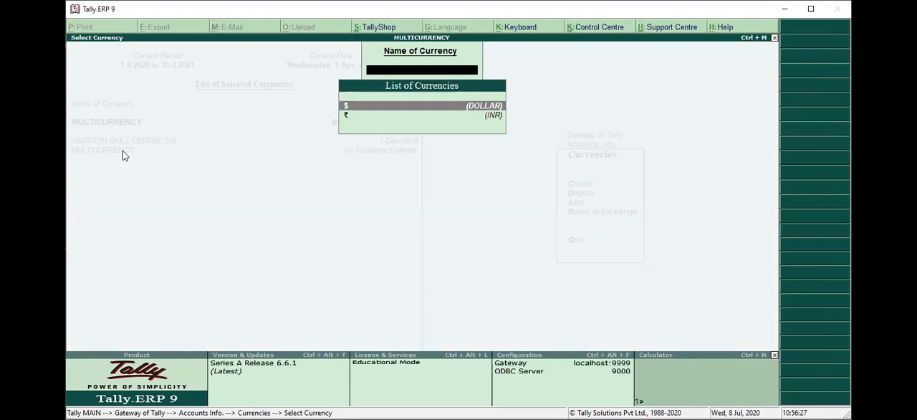
key("Return")
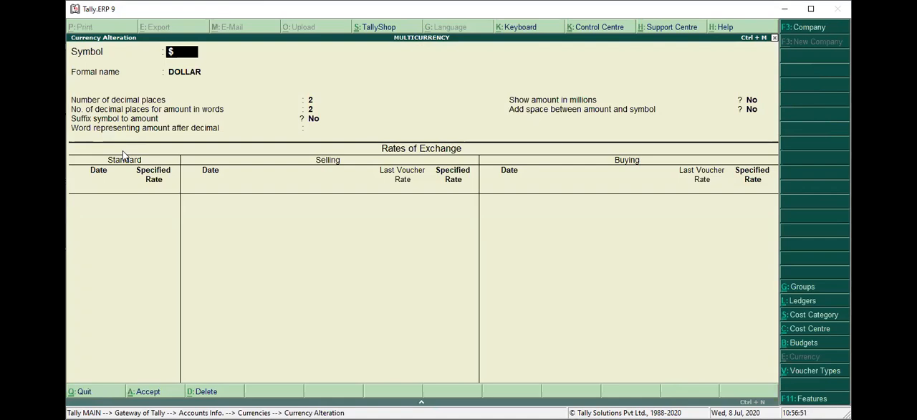
Add a standard exchange rate of ₹ 70 per $ dated 1-Apr-2020 to the dollar currency
key("Return")
key("Return")
key("Return")
key("Return")
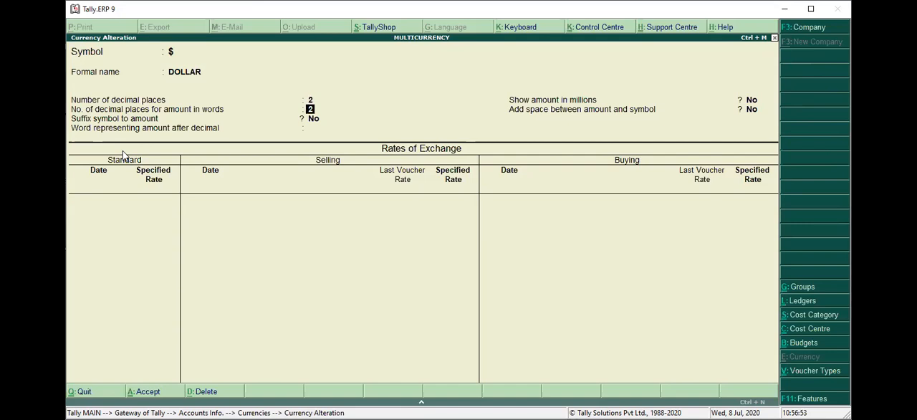
key("Return")
key("Return")
key("Return")
key("Return")
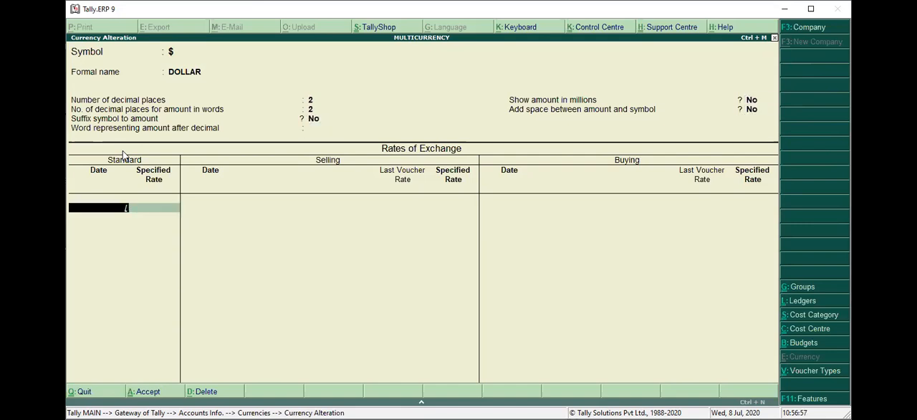
key("Up")
key("Return")
type("1")
type("-4")
key("Return")
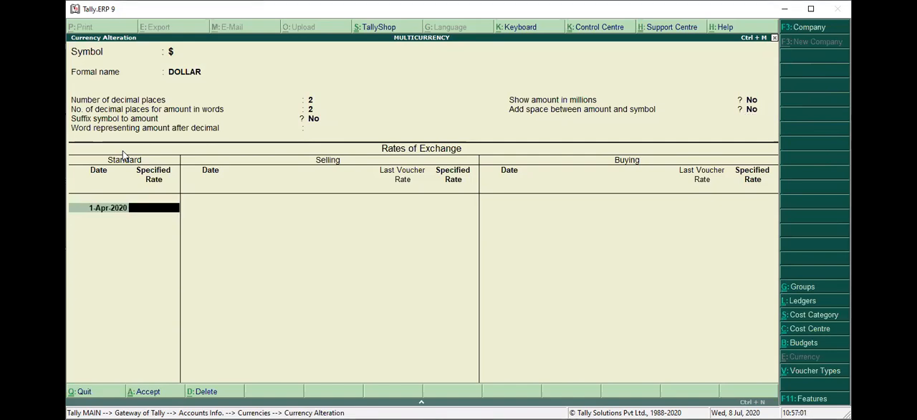
type("70")
key("Return")
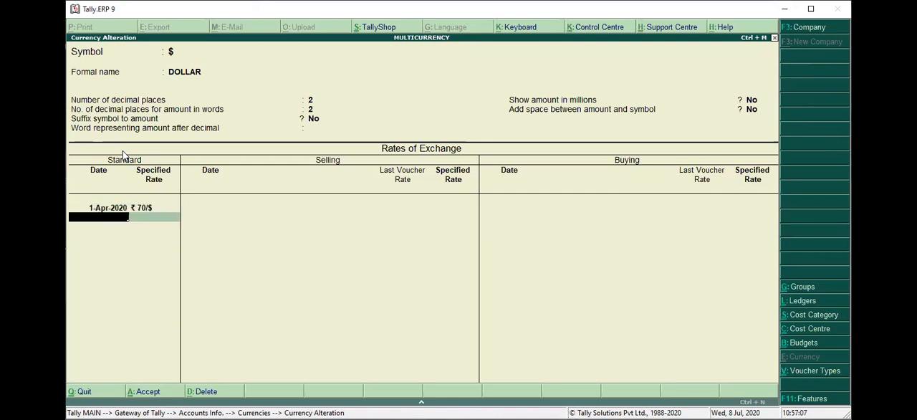
Finish the standard rate list and add a selling rate of ₹ 80 per $ dated 1-Apr-2020 to the dollar currency
key("BackSpace")
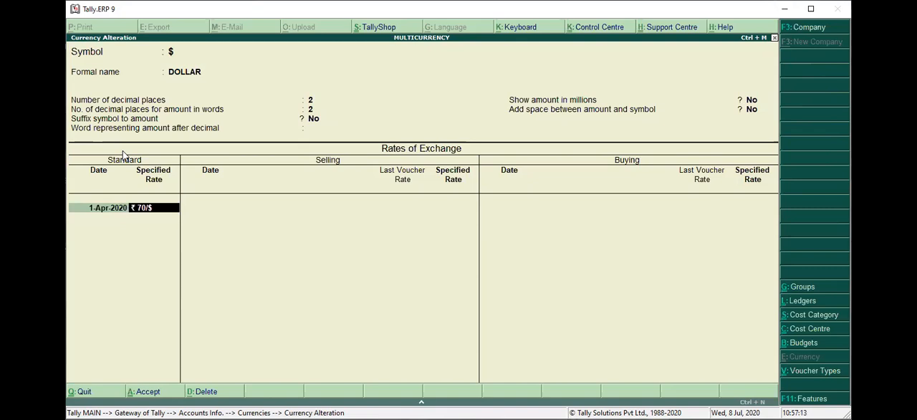
key("Return")
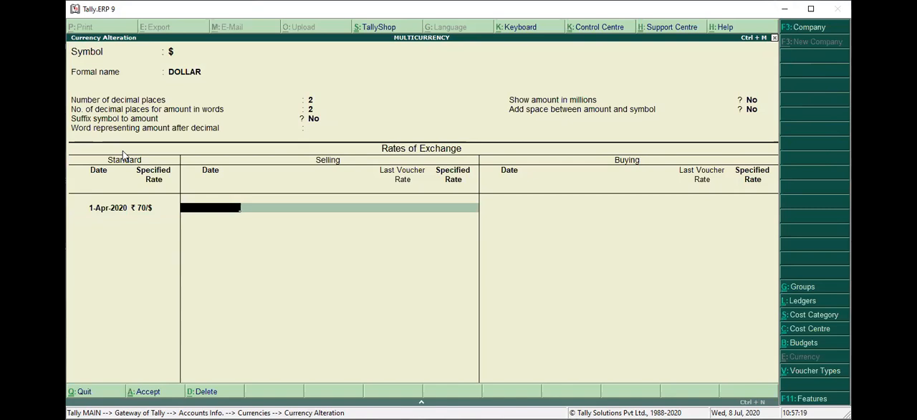
type("1-4")
key("Return")
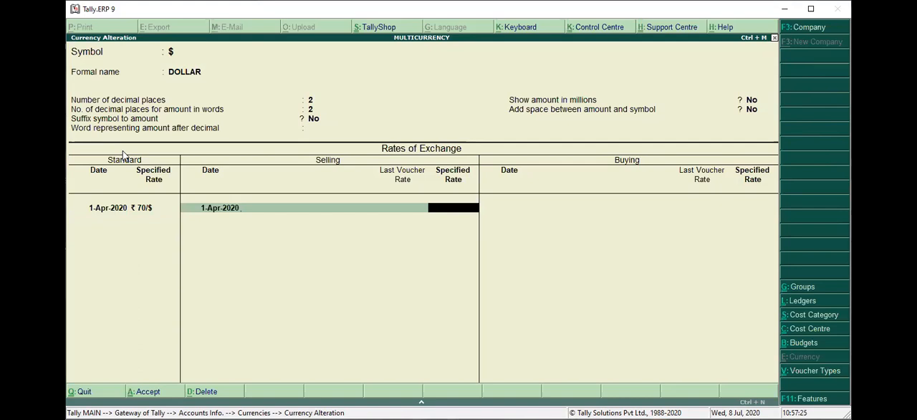
type("80")
key("Return")
Add a buying rate of ₹ 74 per $ dated 1-Apr-2020 and save the altered dollar currency
key("Return")
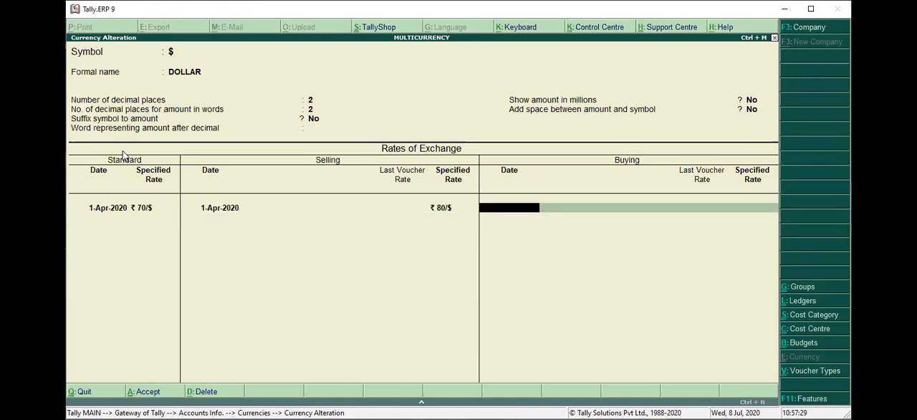
type("1-4")
key("Return")
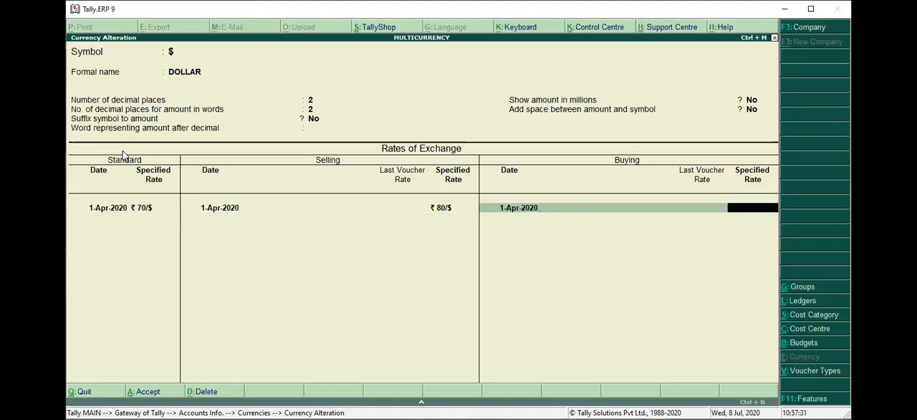
type("75")
key("BackSpace")
type("4")
key("Return")
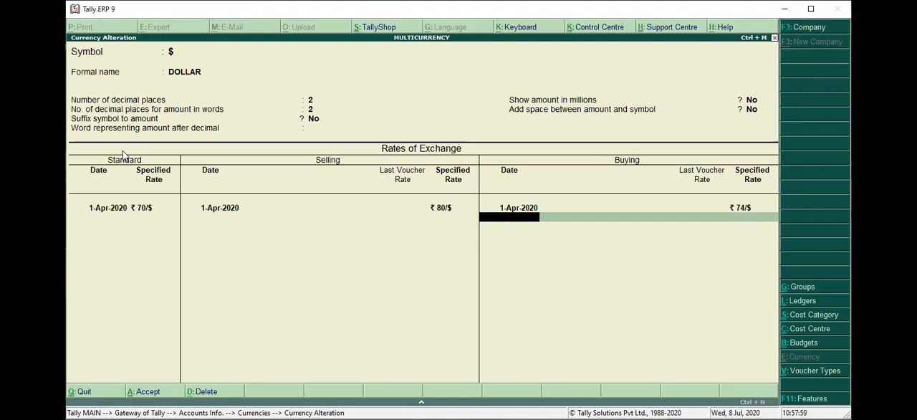
key("BackSpace")
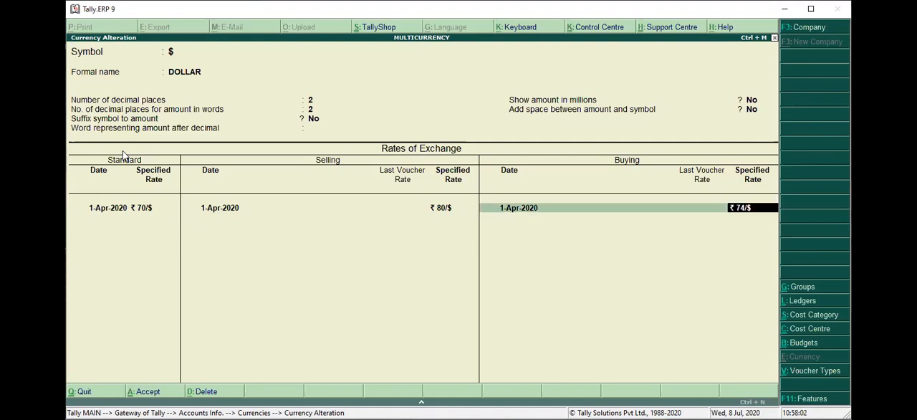
key("Return")
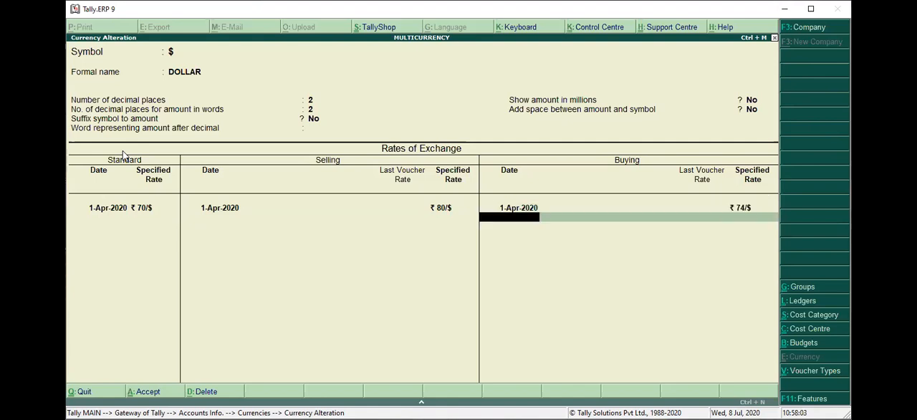
key("Return")
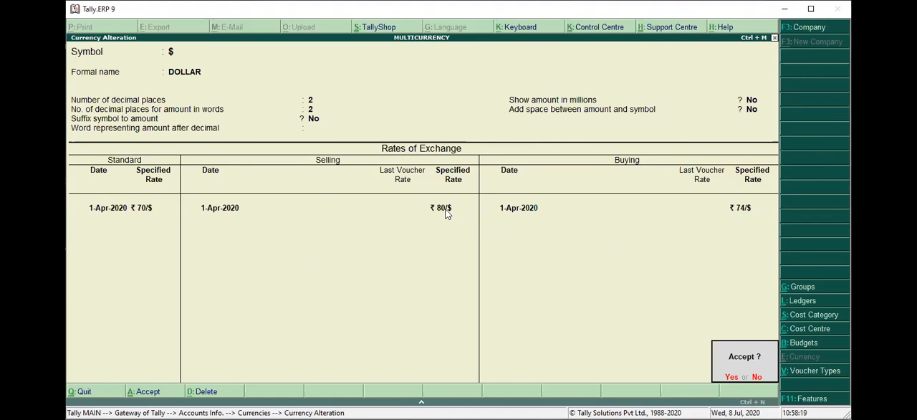
key("Return")
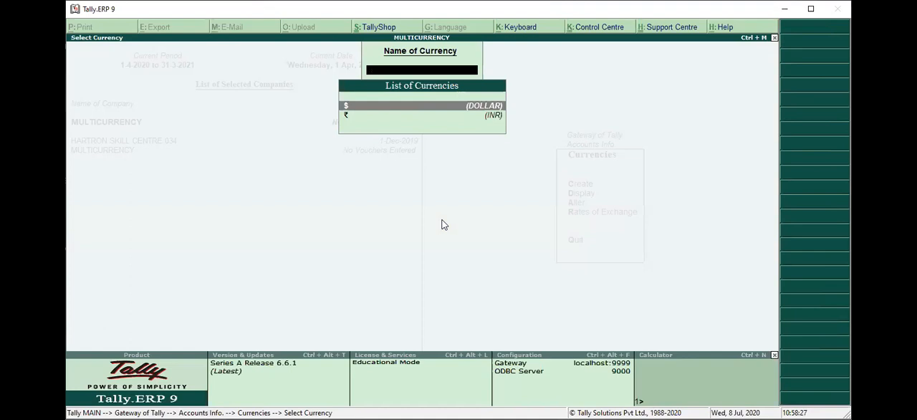
Leave the currency masters, return to the Gateway of Tally and open a new purchase voucher
key("Escape")
key("Escape")
key("Escape")
key("Down")
key("Down")
key("Down")
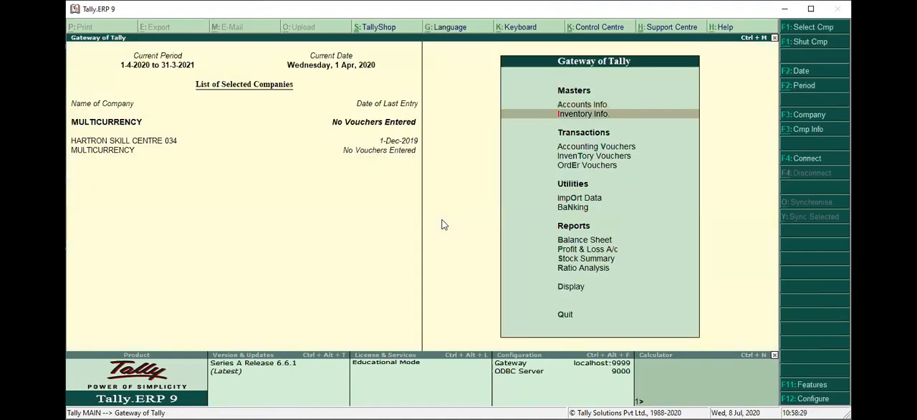
key("Return")
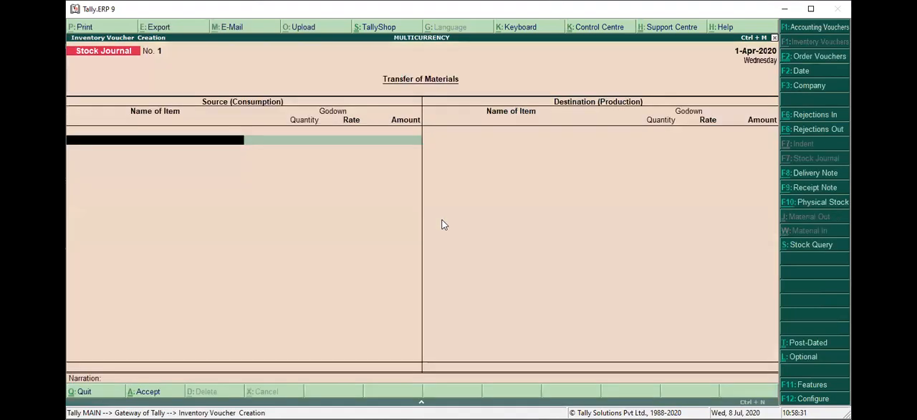
key("F1")
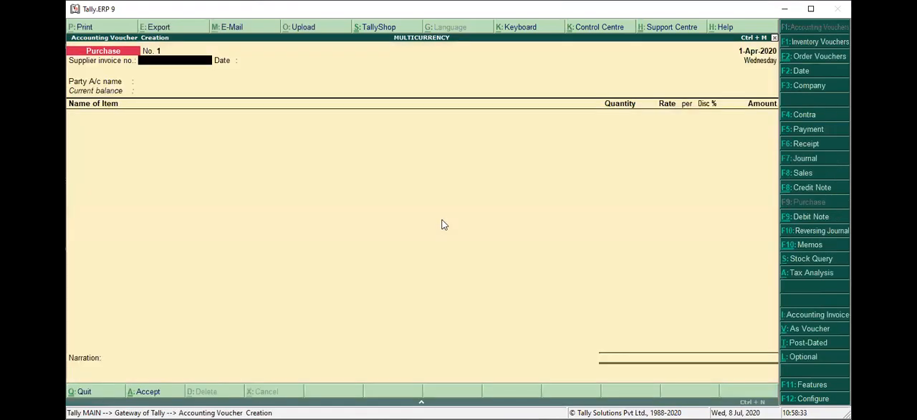
Enter supplier invoice number 1 in the purchase voucher and keep its date as 1-Apr-2020
type("1")
key("Return")
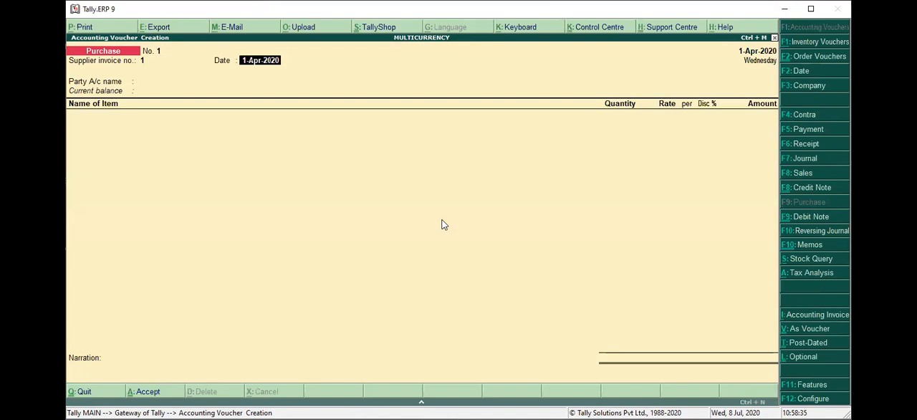
key("Return")
Create the party's ledger with the supplier's name under Sundry Creditors in ₹, maintaining balances bill-by-bill, and use it in the purchase voucher
key("alt+c")
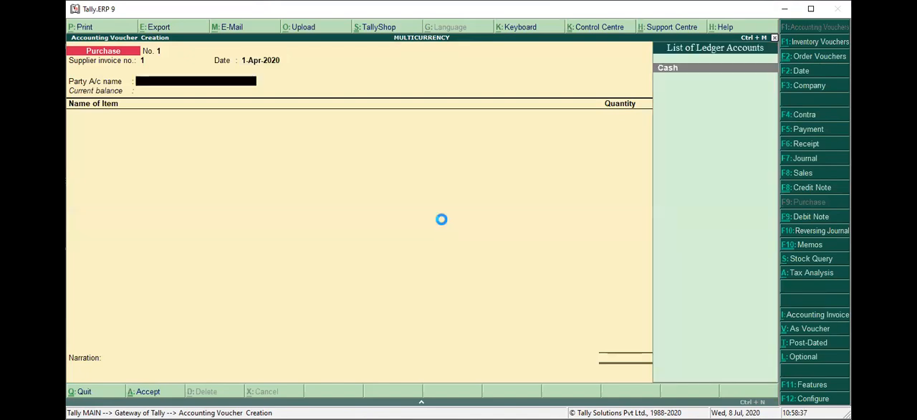
type("BHARAT")
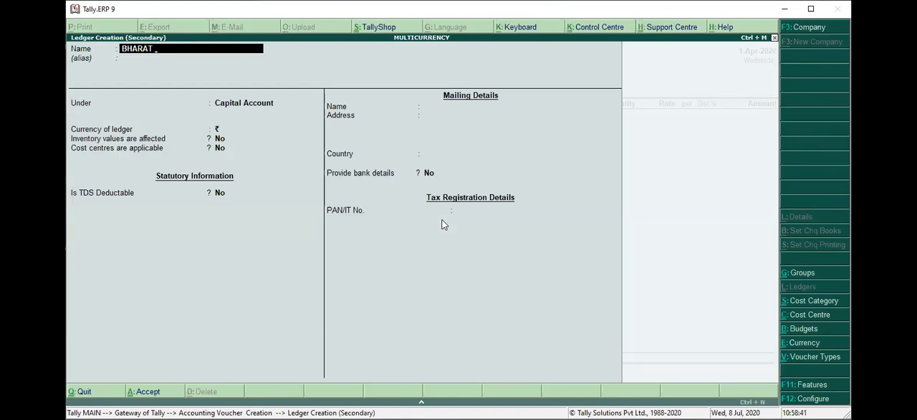
key("Return")
type("sun")
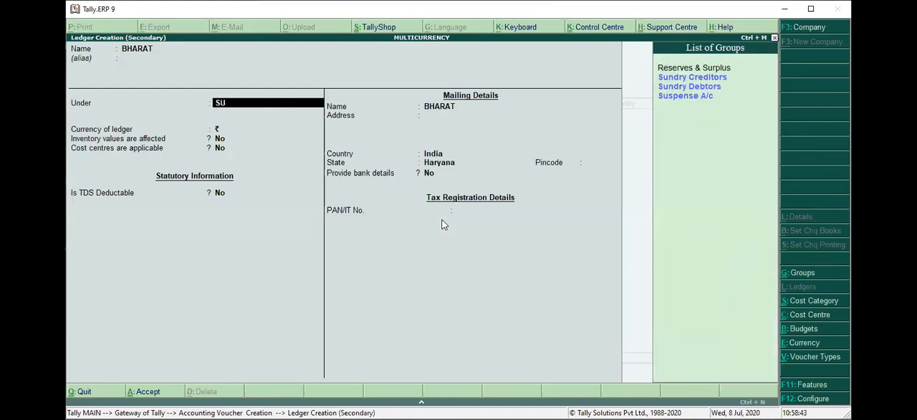
key("Return")
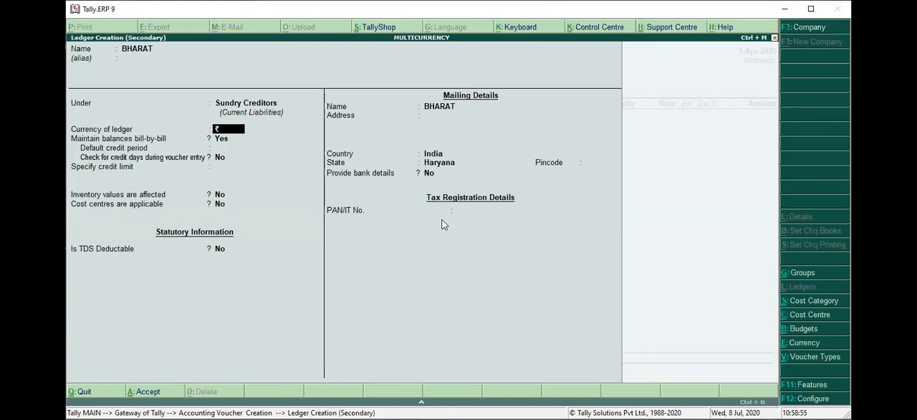
key("Return")
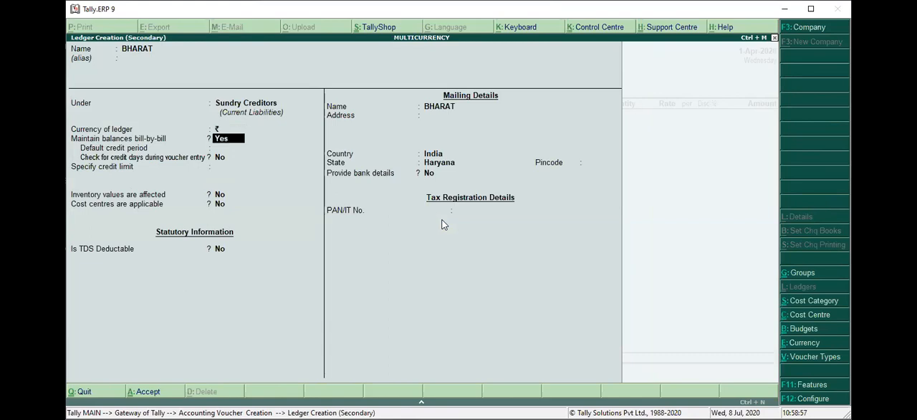
key("Return")
key("ctrl+a")
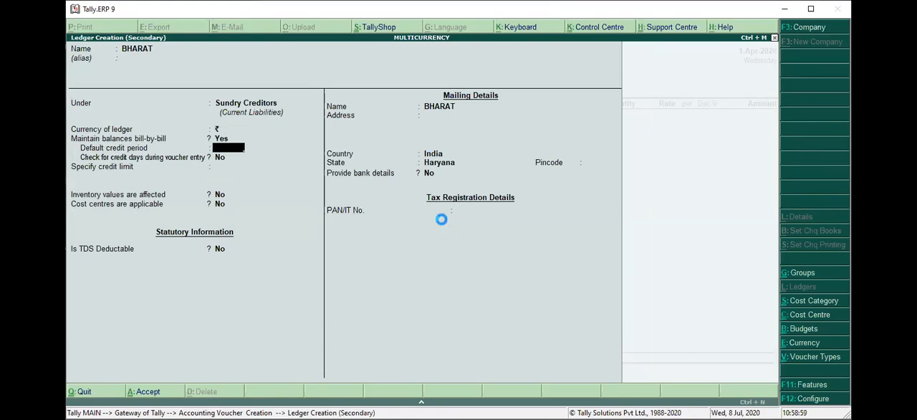
key("Return")
key("ctrl+a")
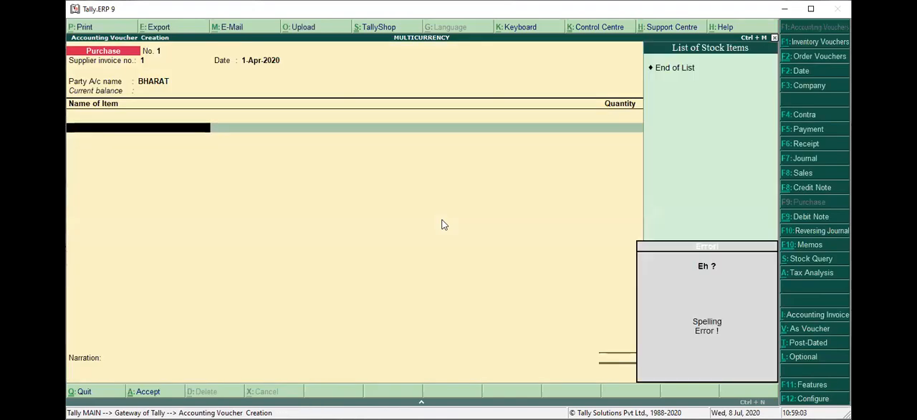
Start creating a stock item named ITEM under Primary for the purchase voucher
key("alt+c")
type("ITEM")
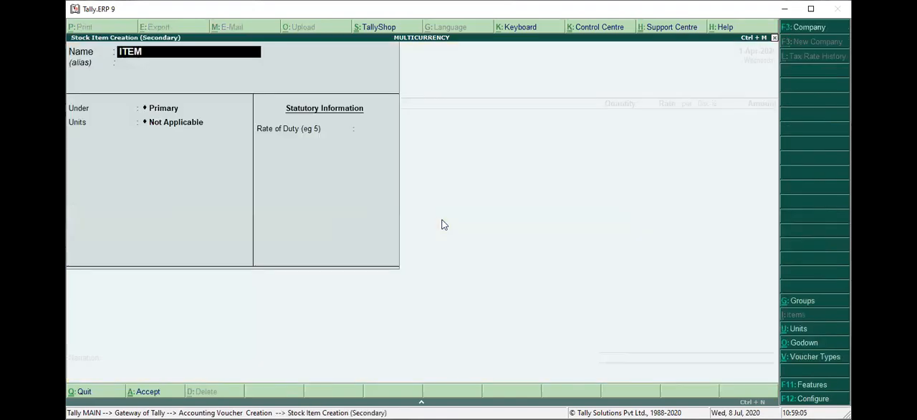
key("Return")
key("Return")
Create a simple unit PCS with 0 decimal places, assign it to the stock item, and save the item without standard rates
key("Return")
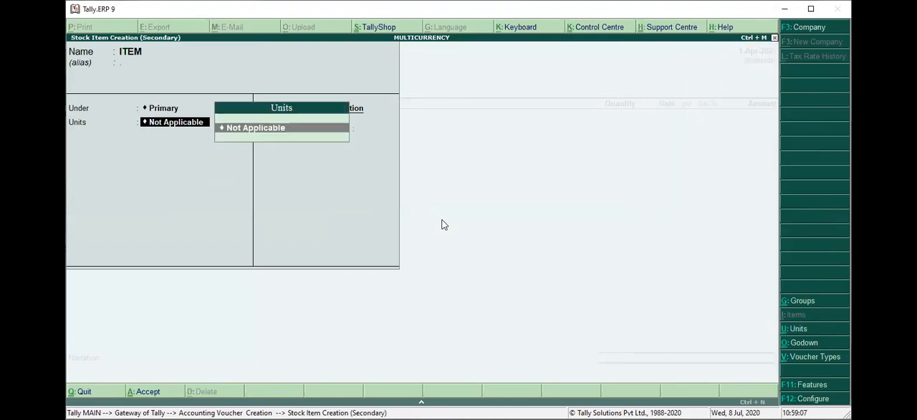
key("alt+c")
type("PCS")
key("Return")
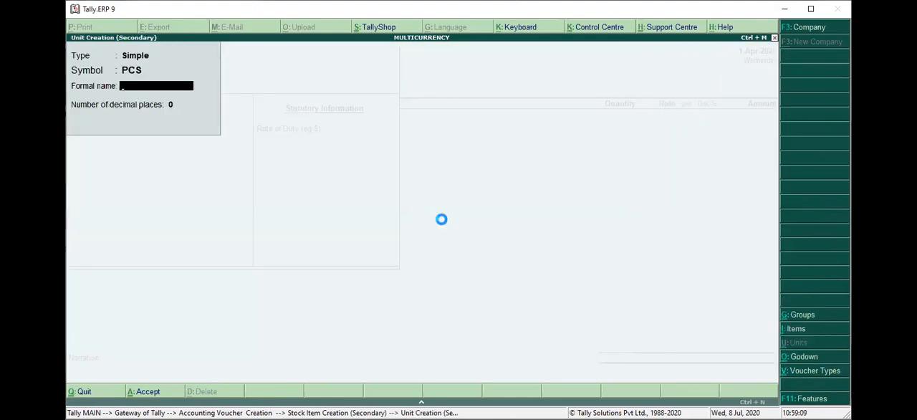
key("Return")
key("Return")
key("Return")
Allocate 10 pcs of ITEM to Main Location at a rate of 800, with tracking and order numbers Not Applicable
key("Return")
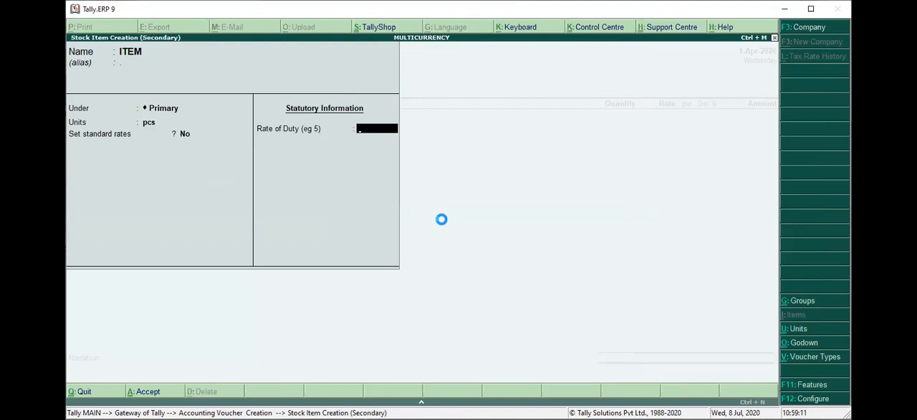
key("Return")
key("Return")
key("Return")
key("Return")
key("Return")
type("10")
key("Return")
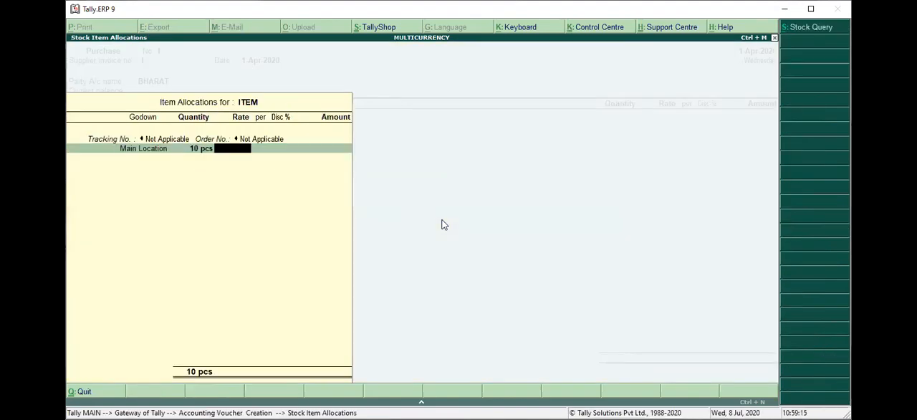
type("800")
key("Return")
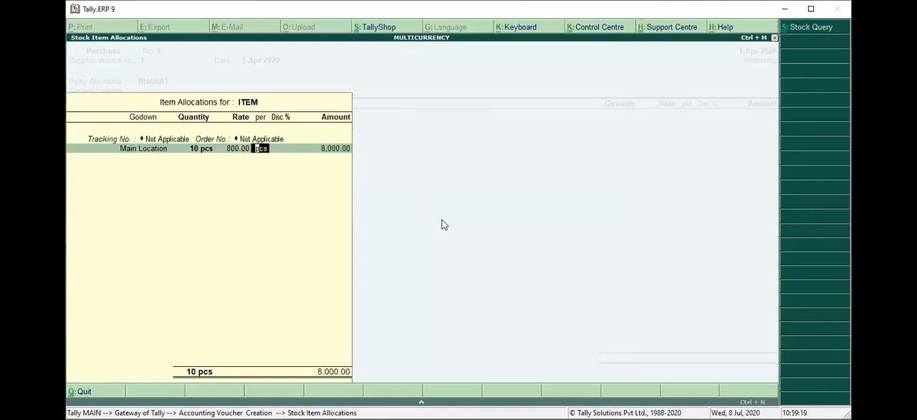
Calculate 800/70, 800/80 and 1000/80 in the built-in calculator and return to the item allocation
key("ctrl+n")
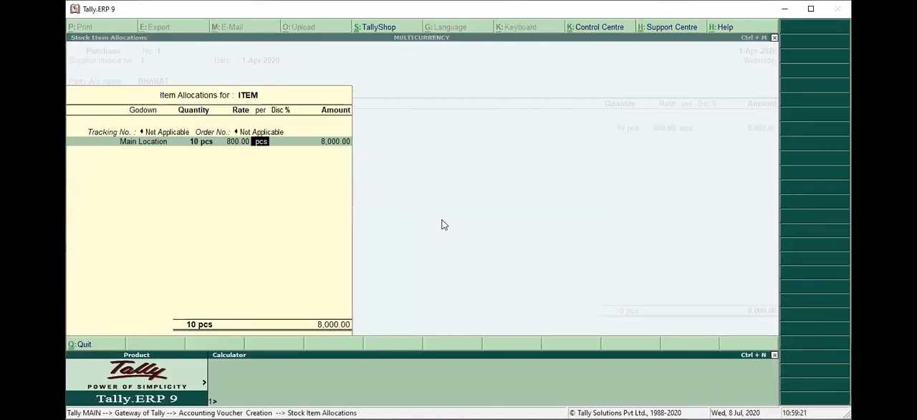
type("800/70")
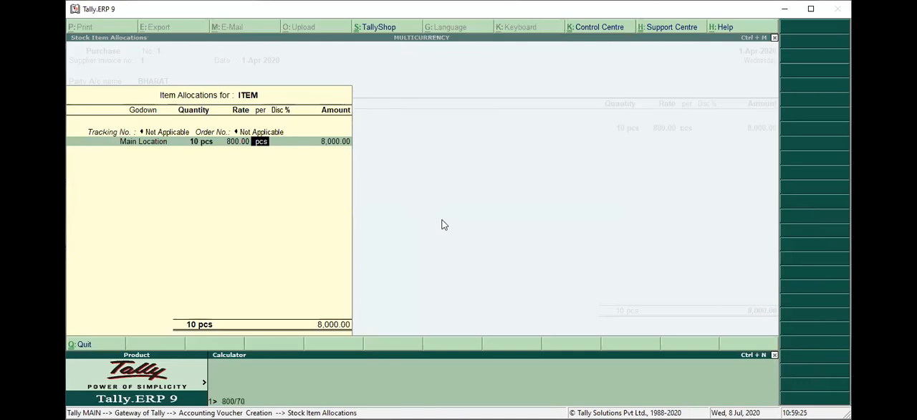
key("Return")
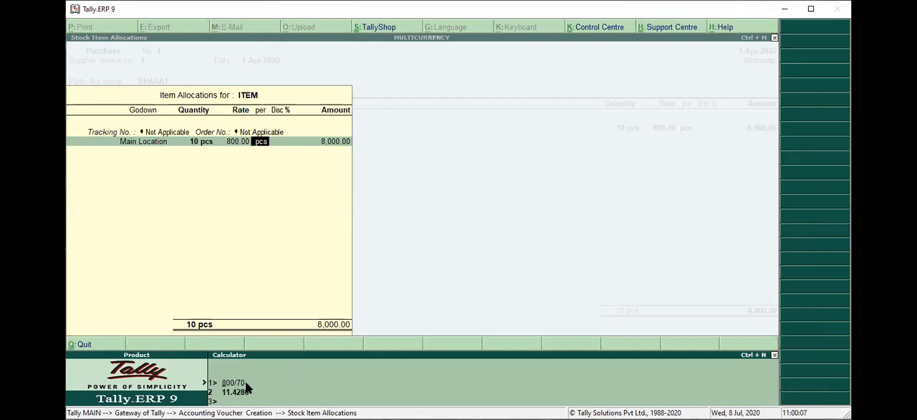
key("Return")
type("800/80")
key("Return")
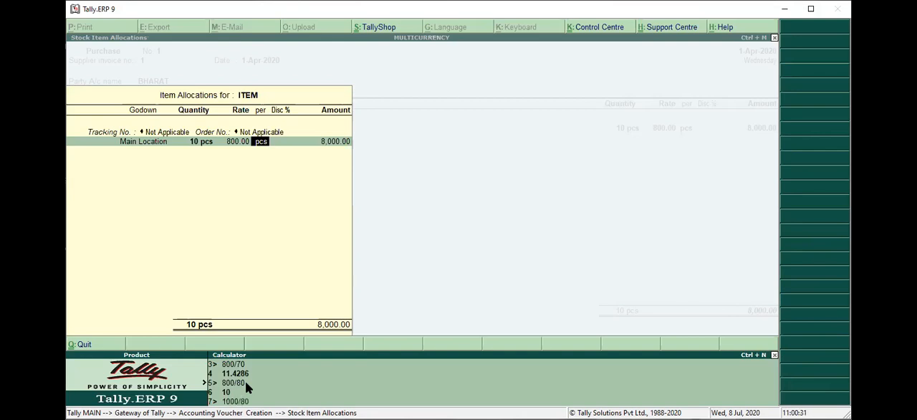
type("80")
key("Return")
key("ctrl+m")
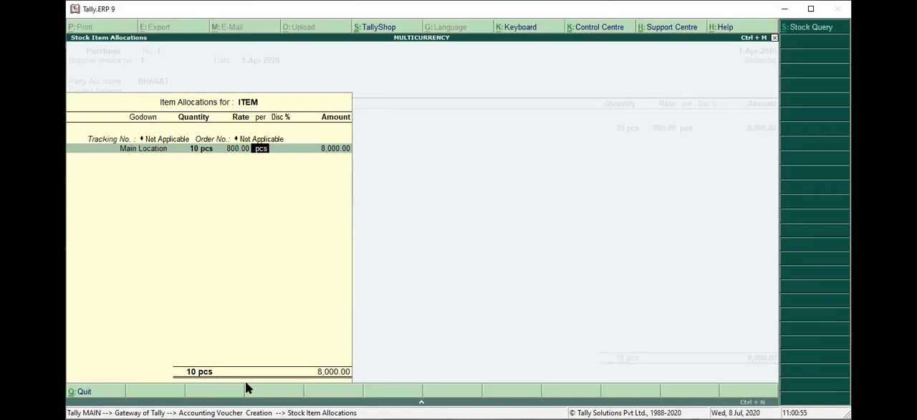
Keep pcs as the rate unit and accept the stock item allocation for ITEM
key("Return")
key("Return")
key("Return")
key("Return")
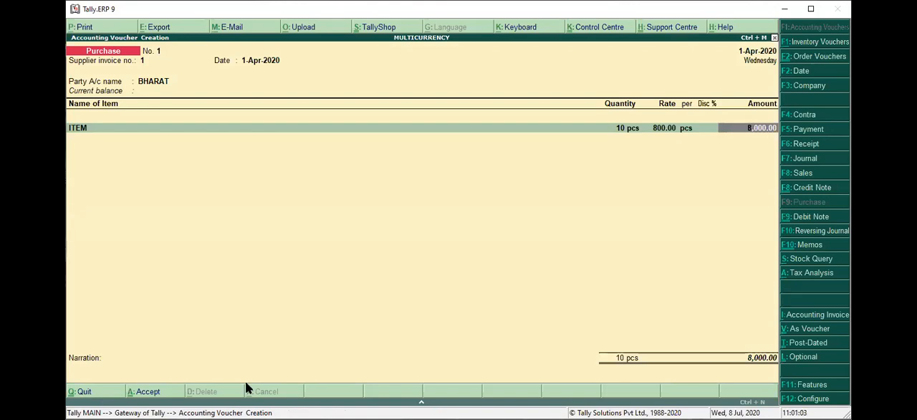
Enable a common ledger account for item allocation in the purchase invoice configuration and save the configuration
key("Return")
key("Escape")
key("Return")
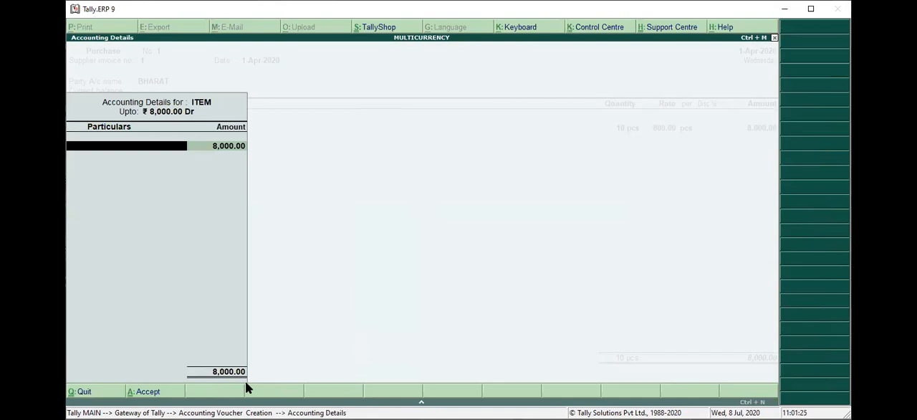
key("Escape")
key("F12")
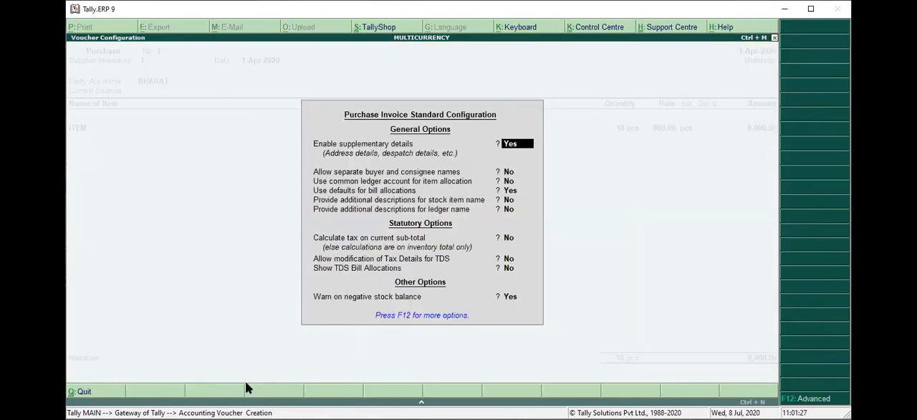
key("Return")
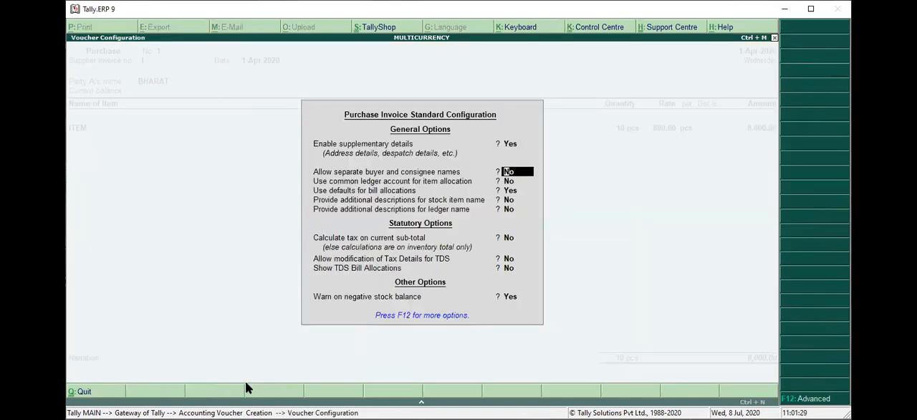
key("Return")
type("y")
key("Return")
key("ctrl+a")
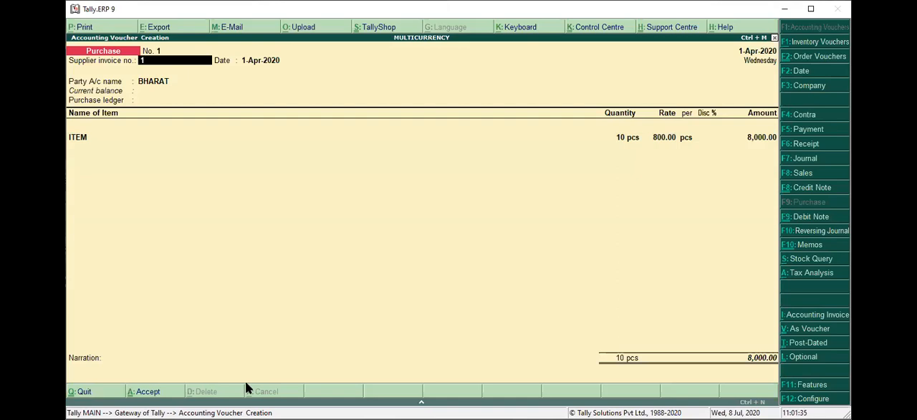
Keep the supplier invoice number, date and party account, and accept the party details without receipt note or order numbers
key("Return")
key("Return")
key("Return")
key("Return")
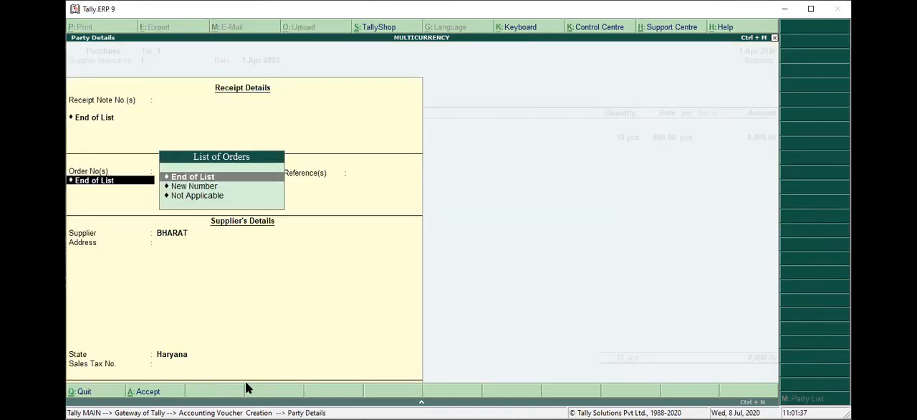
key("Return")
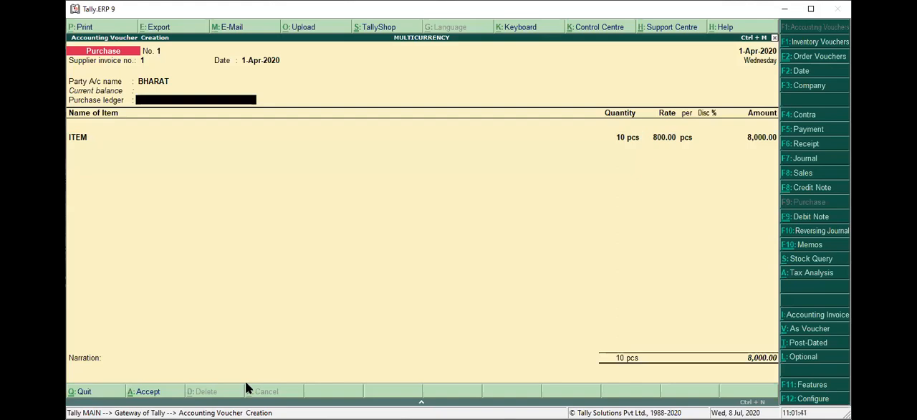
Create a ledger named Purchase under Purchase Accounts and assign it as the voucher's purchase ledger
key("alt+c")
type("Pur")
type("chSE")
key("BackSpace")
key("BackSpace")
key("BackSpace")
type("has")
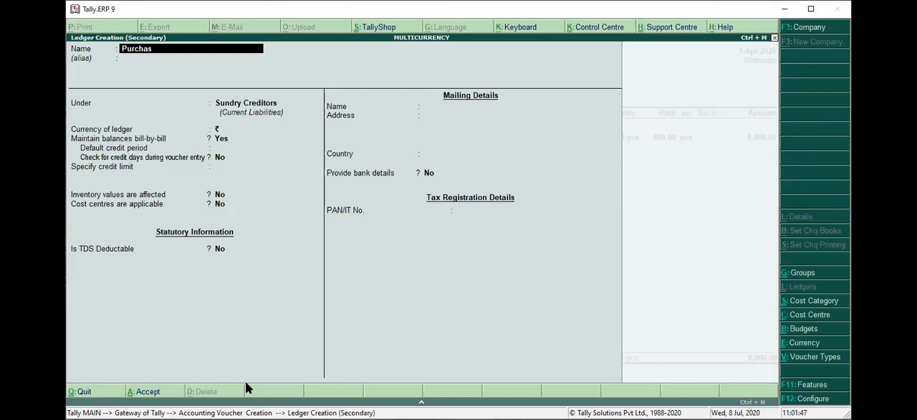
type("e")
key("Return")
key("Return")
type("Pu")
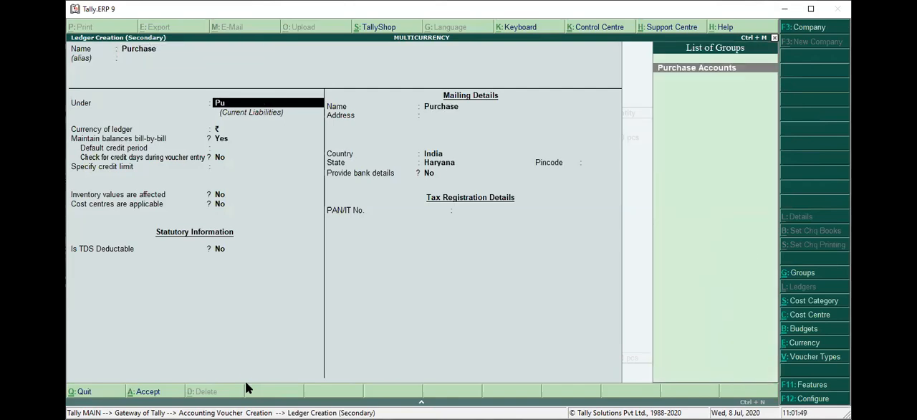
key("Return")
Keep the existing ITEM allocation, end the item list, and finish the purchase voucher without a narration
key("Return")
key("ctrl+a")
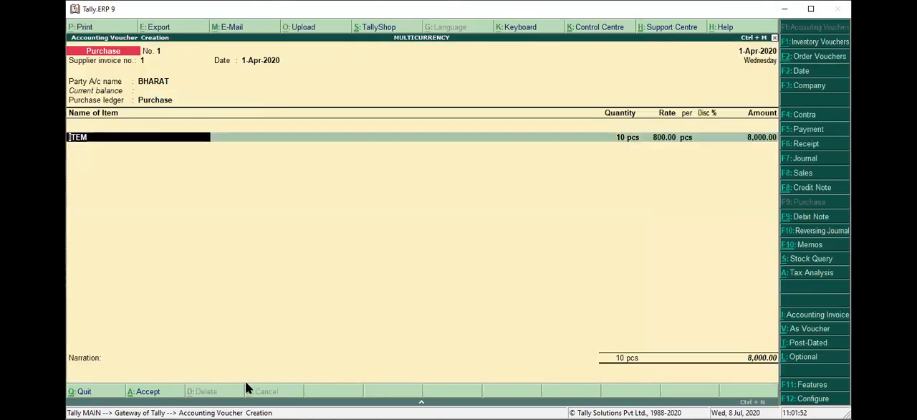
key("Return")
key("Return")
key("Return")
key("Return")
key("Return")
key("Return")
key("Return")
key("Return")
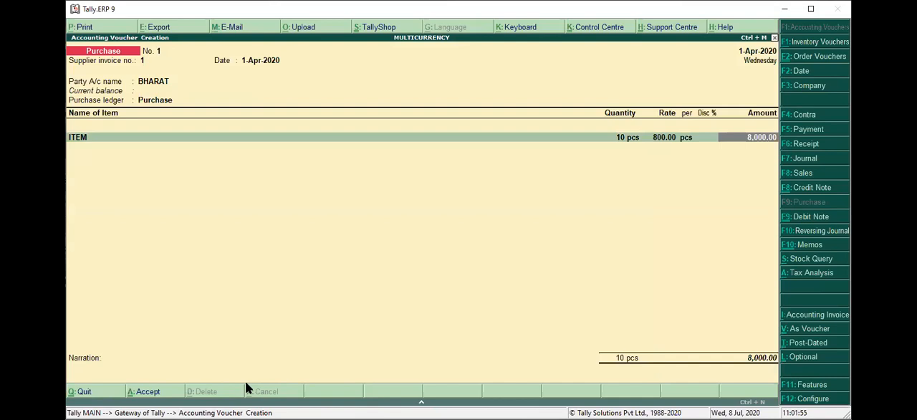
key("Return")
key("Return")
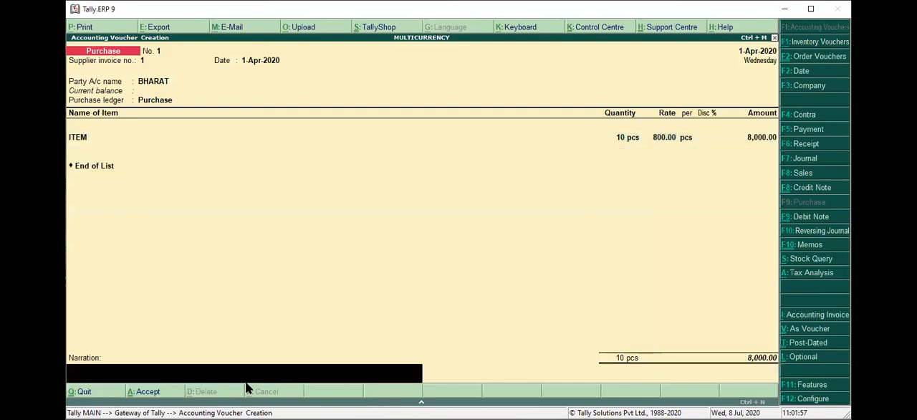
key("Return")
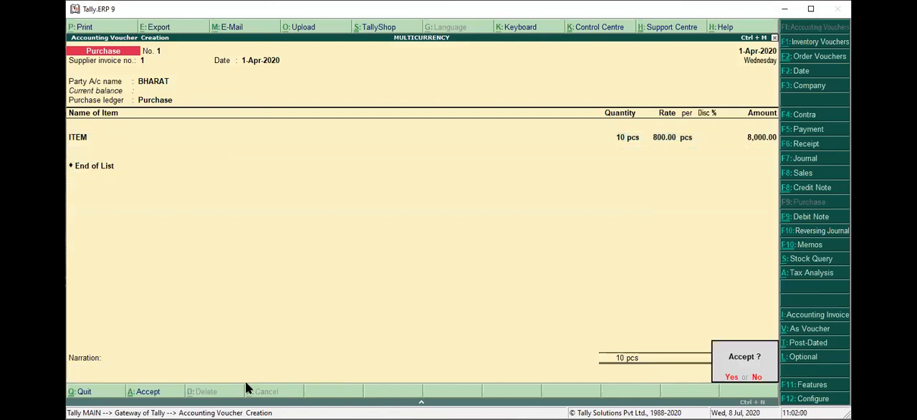
Start a new sales voucher with reference number 1
key("alt+F7")
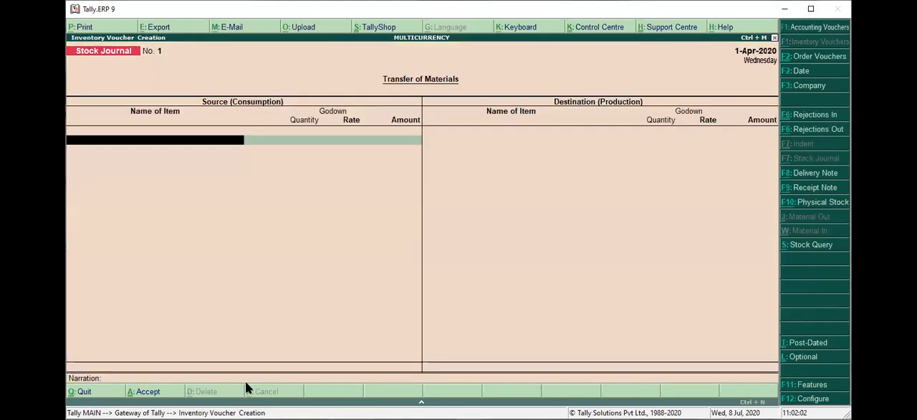
key("F8")
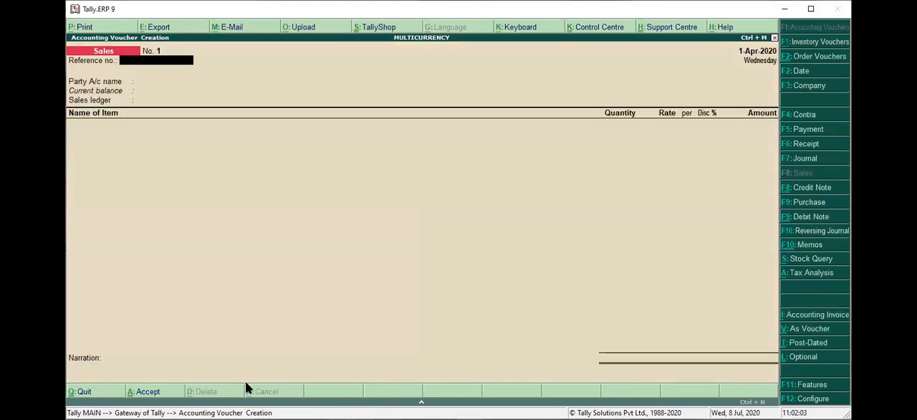
key("Return")
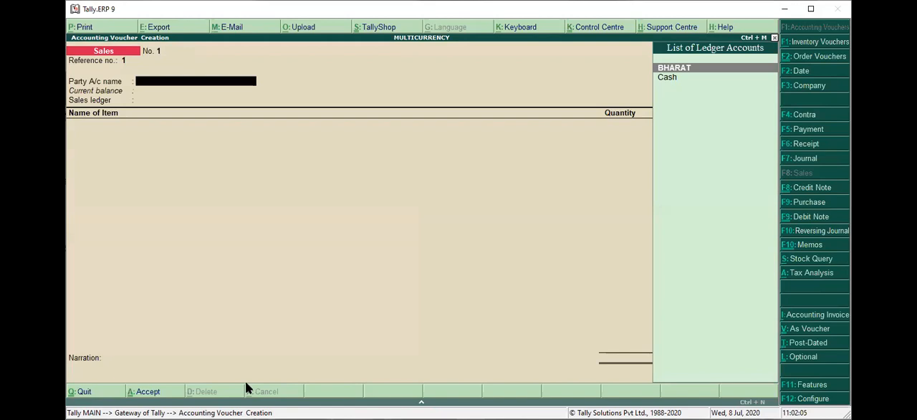
Create a party ledger for the sales voucher with the customer's name, grouped under Sundry Debtors
key("alt+c")
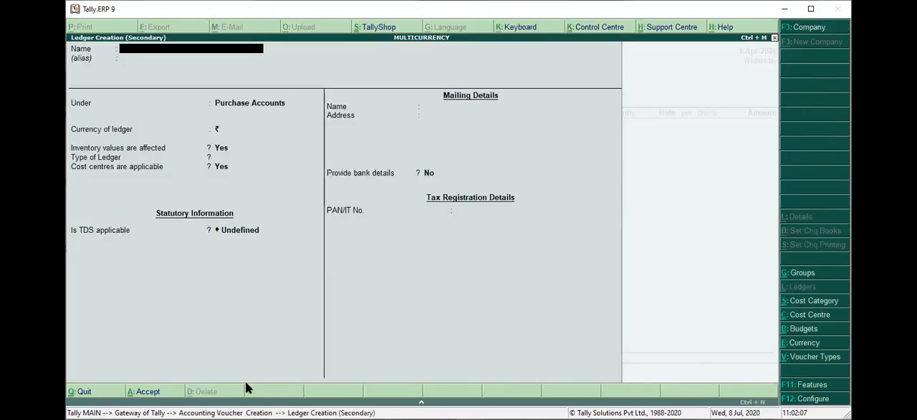
type("Suman")
key("Return")
key("Return")
type("U")
key("BackSpace")
type("Sun")
key("Down")
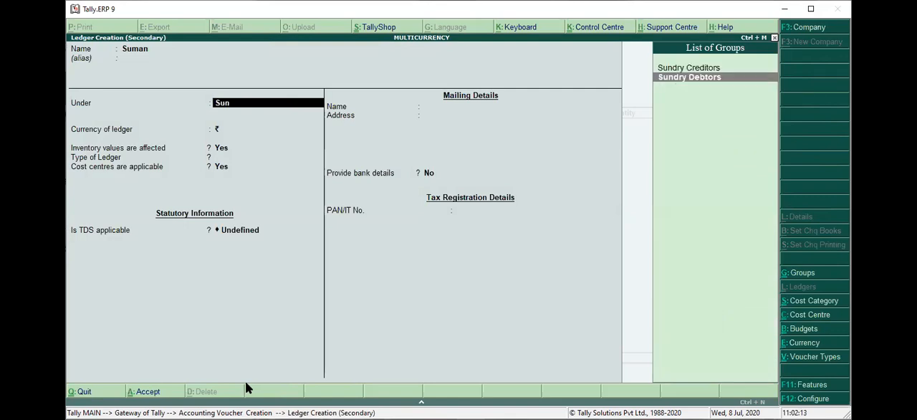
key("Return")
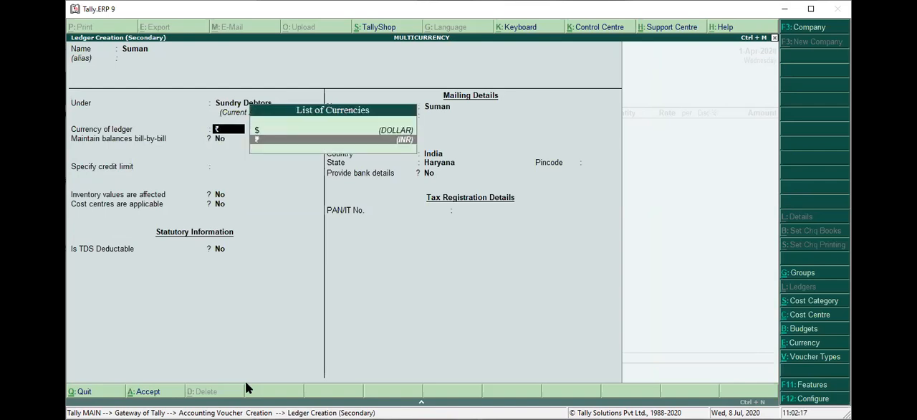
Set the customer ledger's currency to $ (DOLLAR), save the ledger, and accept the default party details
key("Return")
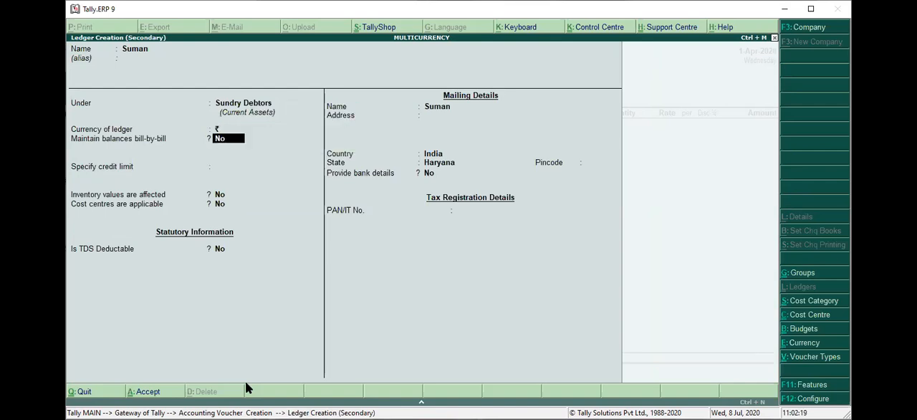
key("Return")
key("BackSpace")
key("BackSpace")
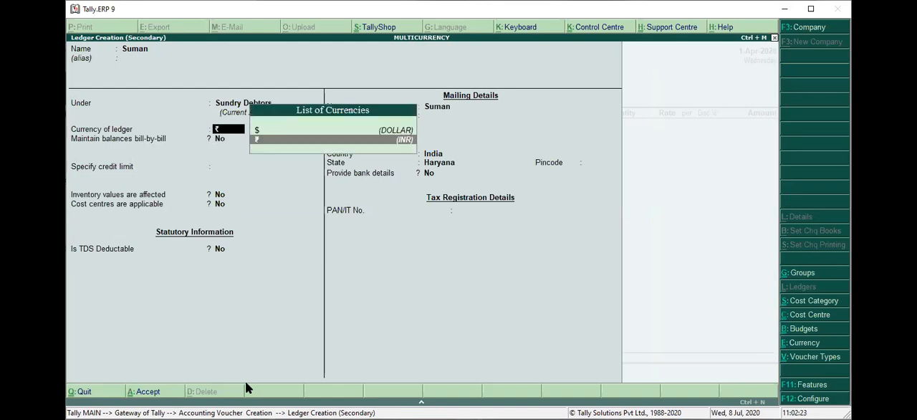
key("Up")
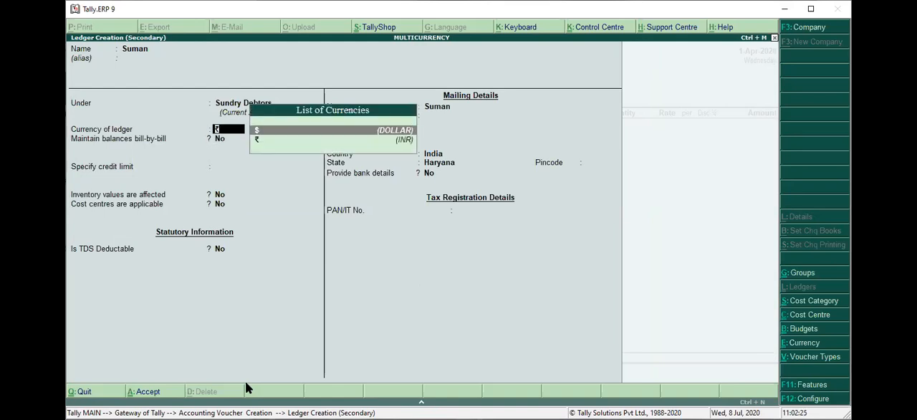
key("Return")
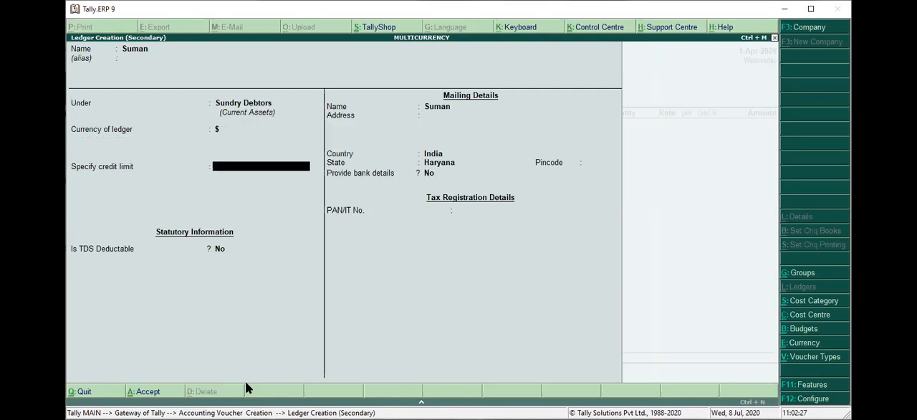
key("ctrl+a")
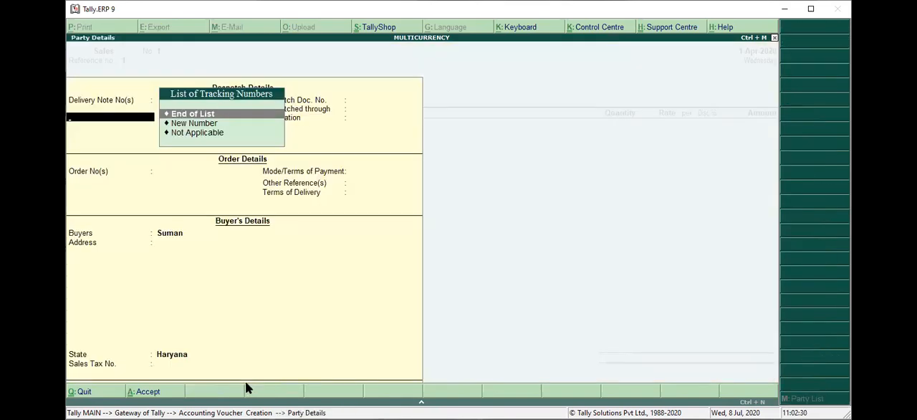
key("ctrl+a")
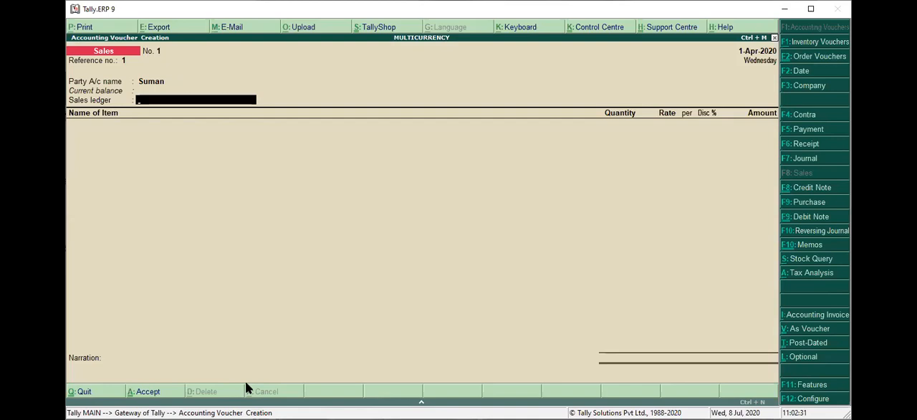
Create a ledger named Sales under Sales Accounts and assign it as the voucher's sales ledger
key("alt+c")
type("Sales")
key("Return")
key("Return")
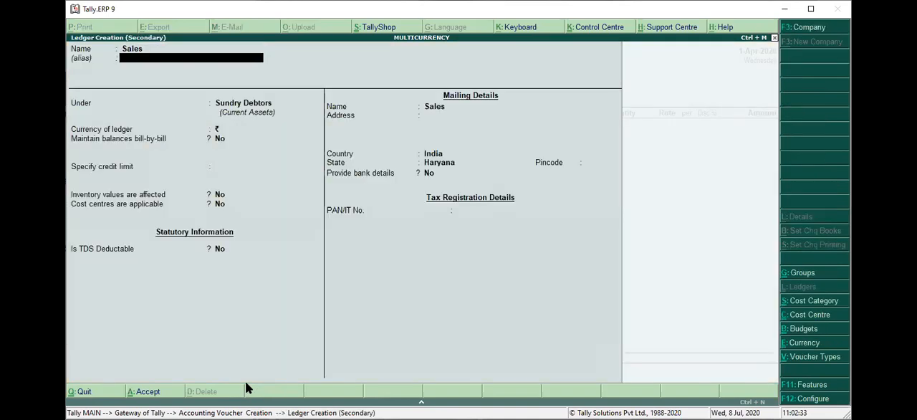
type("Sa")
key("Return")
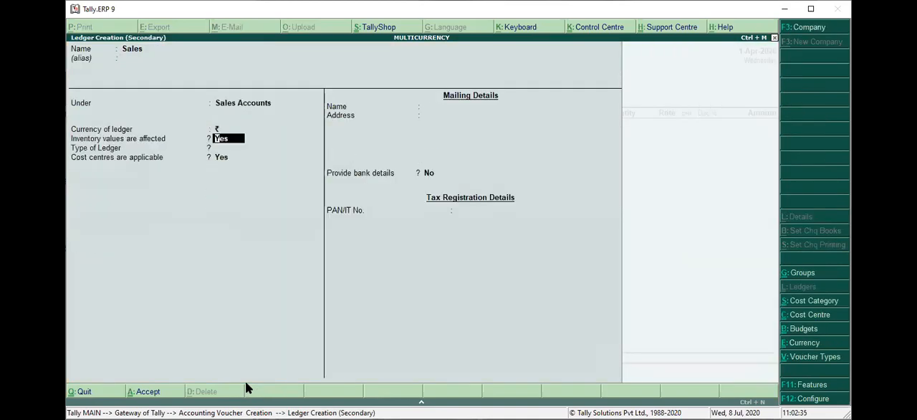
key("ctrl+a")
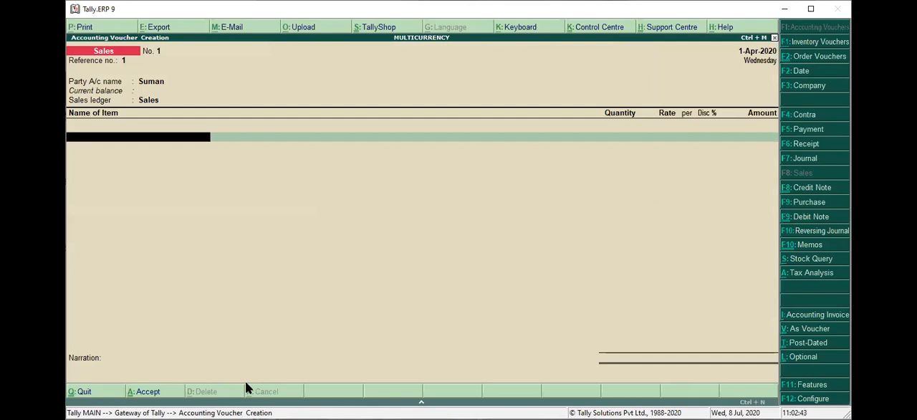
Allocate 5 pcs of ITEM from Main Location at a rate of $12.5, with tracking and order numbers Not Applicable
type("I")
key("Return")
key("Return")
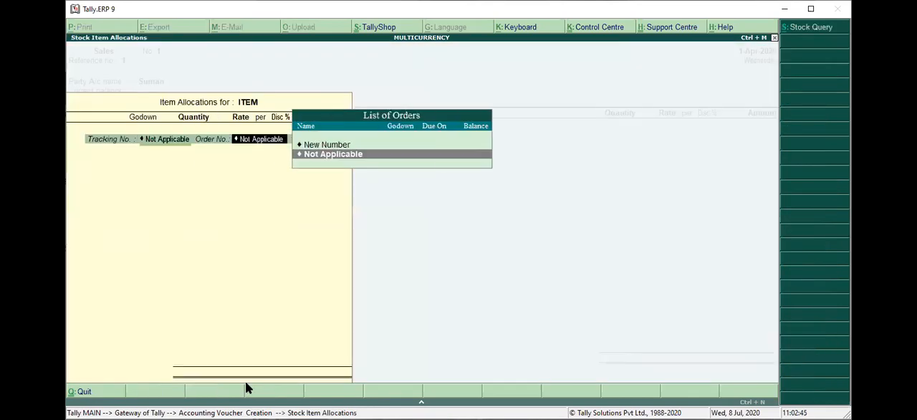
key("Return")
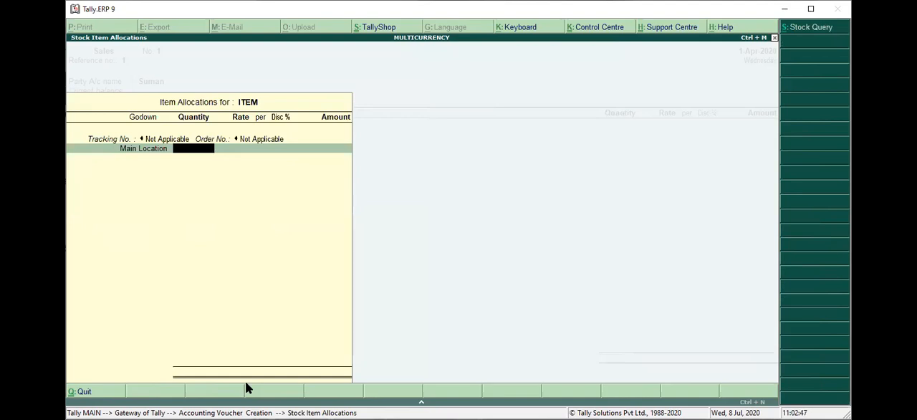
type("5")
key("Return")
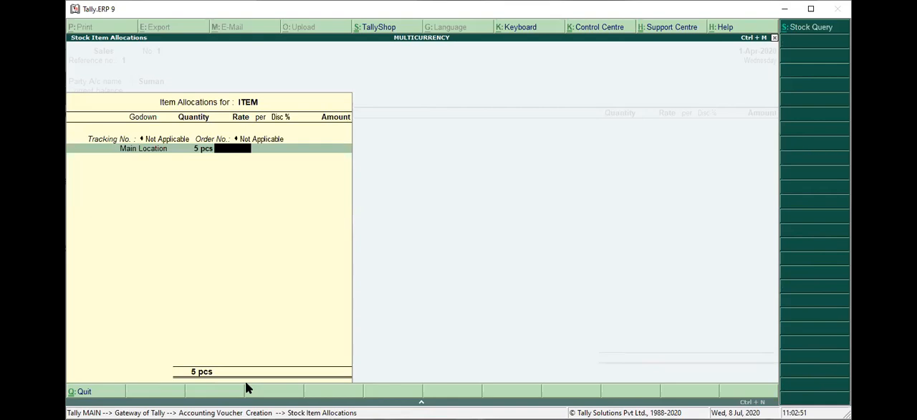
type("$12.5")
key("Return")
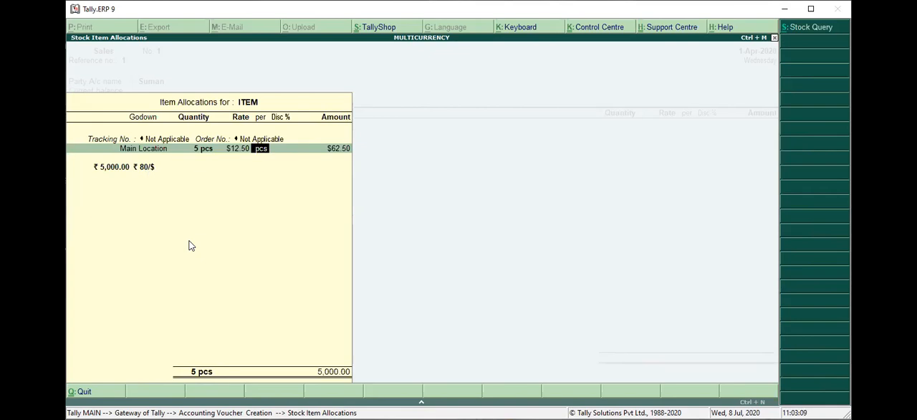
Change the ITEM quantity to 10 pcs, keep the $12.50 rate per pcs, and proceed to the forex rate of exchange
left_click(197, 151)
key("BackSpace")
key("Return")
type("10")
key("Return")
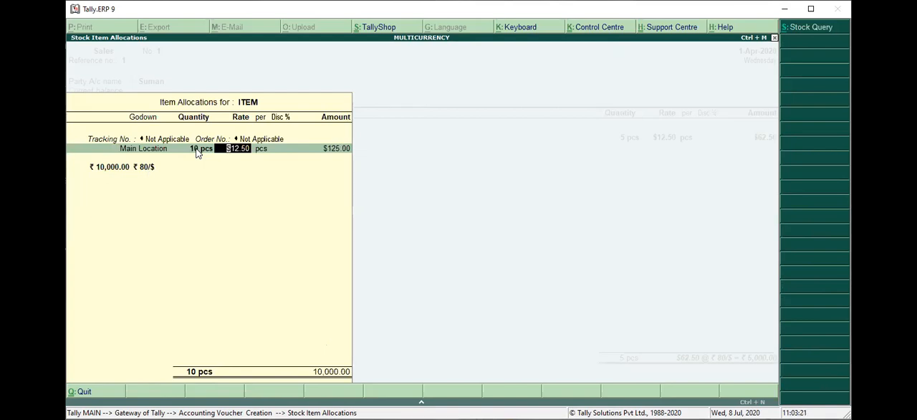
left_click(199, 149)
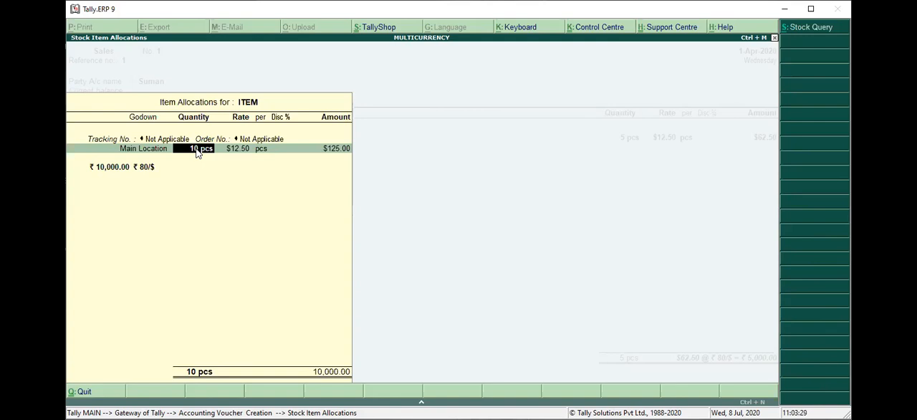
key("Return")
key("Return")
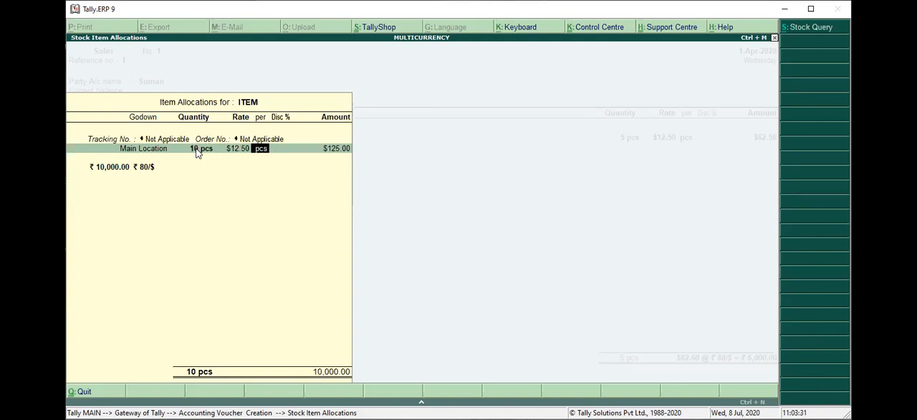
key("Return")
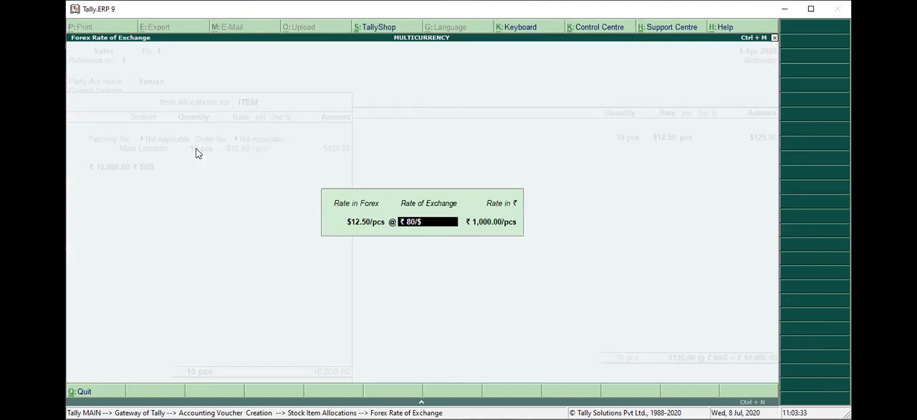
Accept the ₹ 80/$ exchange rate and the allocation of 10 pcs of ITEM at $12.50 per pcs
key("Escape")
key("Return")
key("Return")
key("Return")
key("Return")
key("Return")
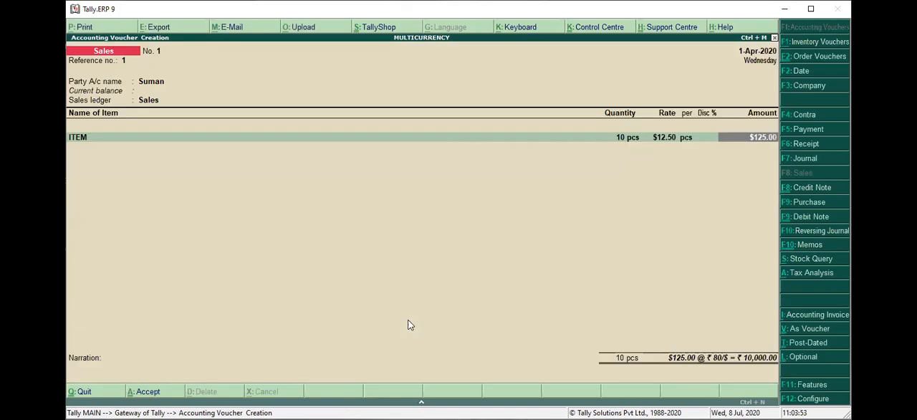
End the item list without further entries, leave the narration blank and save the sales voucher
key("Return")
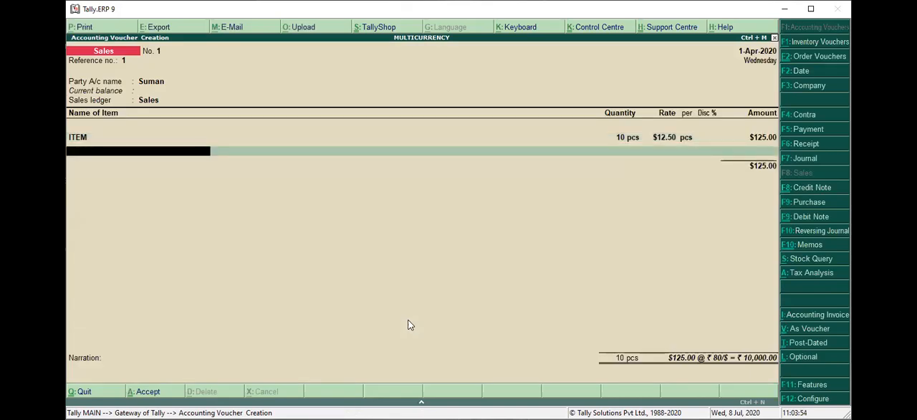
key("Return")
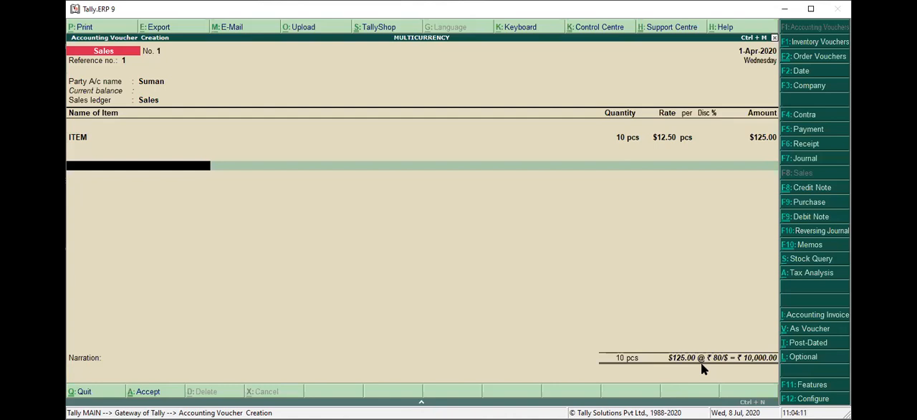
key("Return")
key("Return")
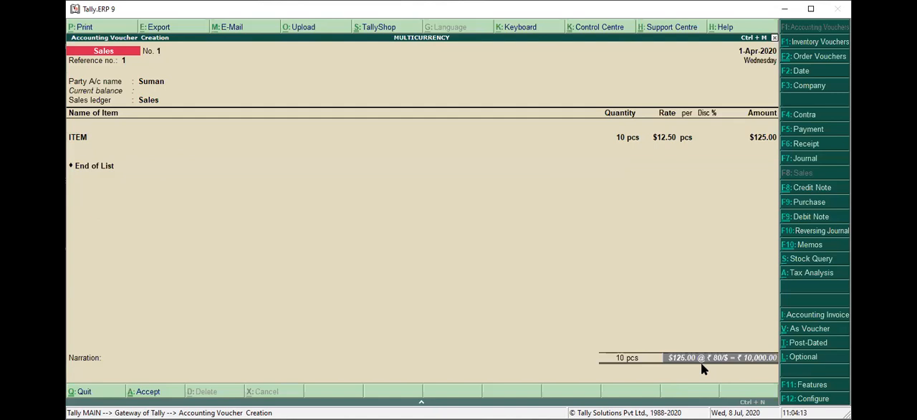
key("Return")
Start a receipt voucher and choose the customer's ledger as the credited account
key("alt+F7")
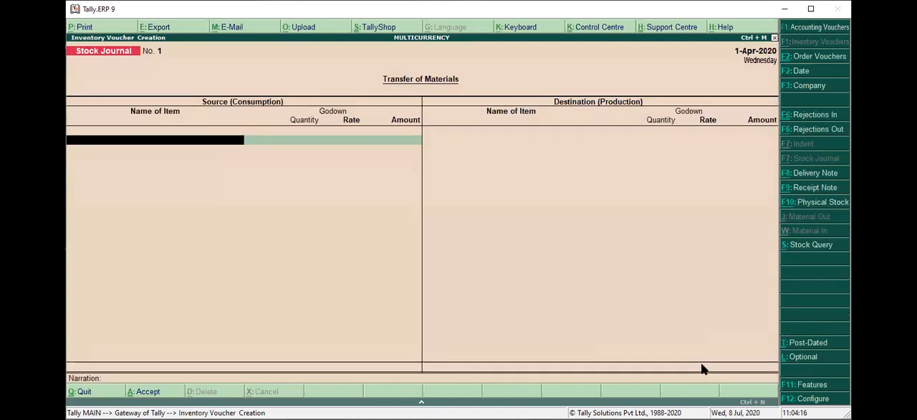
key("F6")
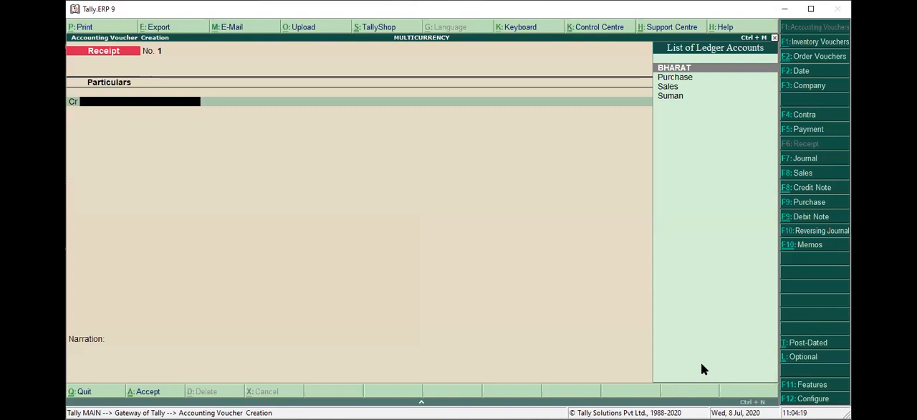
key("Down")
key("Down")
key("Down")
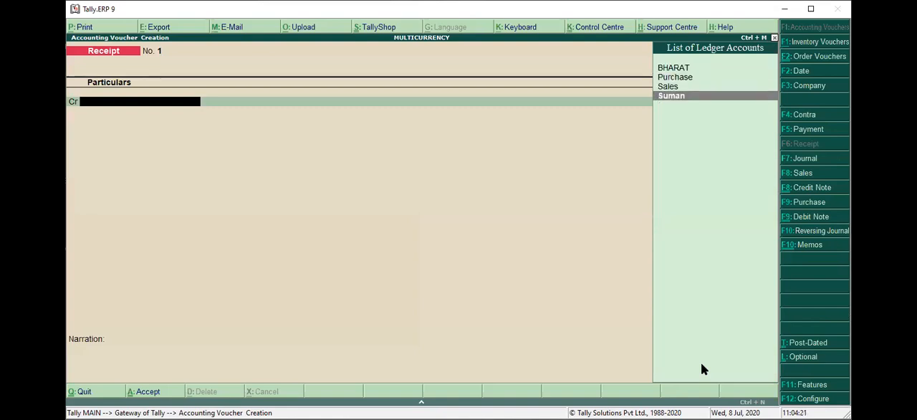
key("Return")
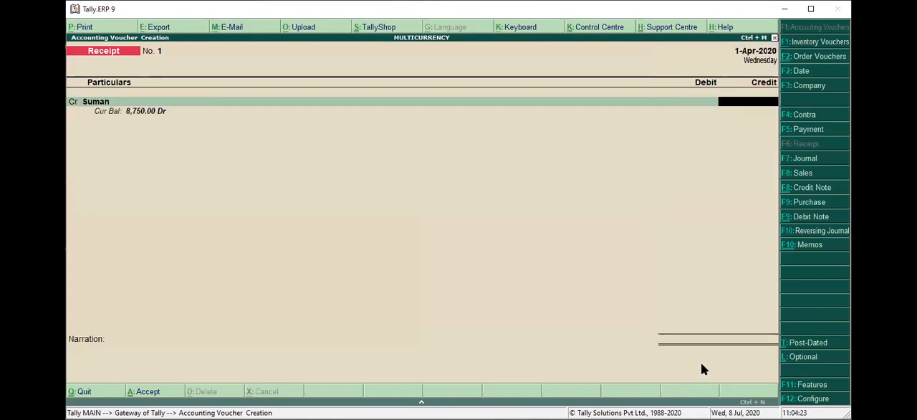
Open the customer's ledger from the receipt voucher to check its currency, and return without changing it
key("BackSpace")
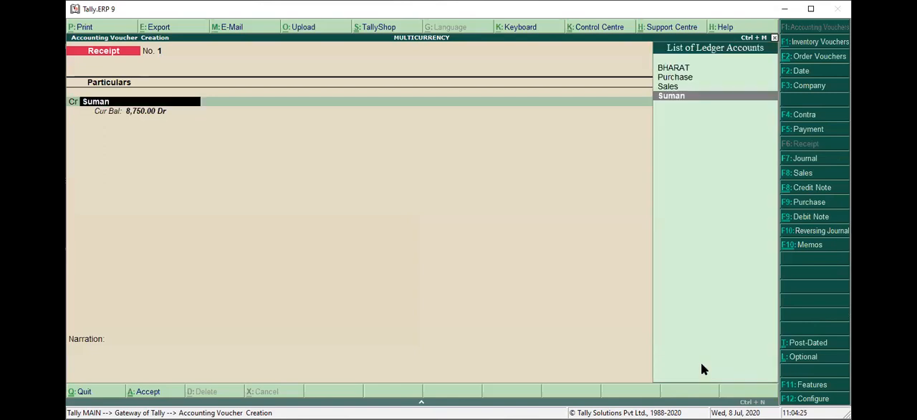
key("Up")
key("Up")
key("Down")
key("Down")
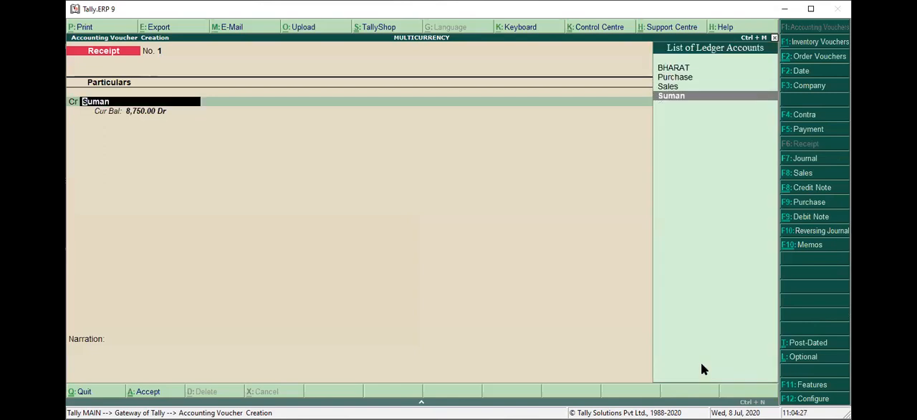
key("ctrl+Return")
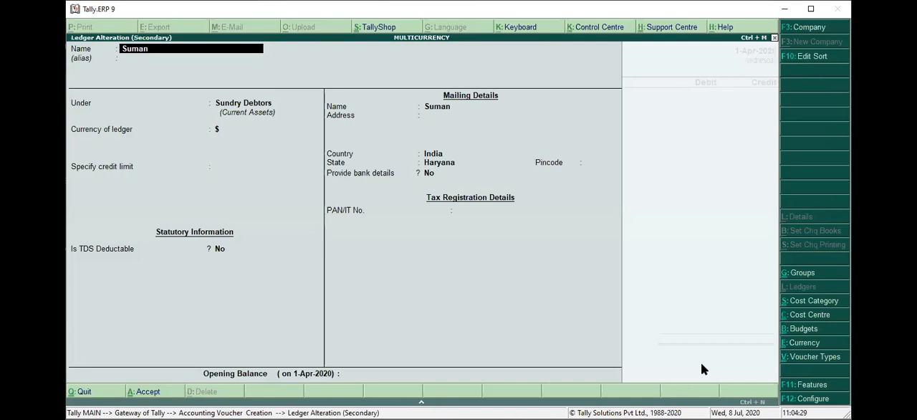
key("Escape")
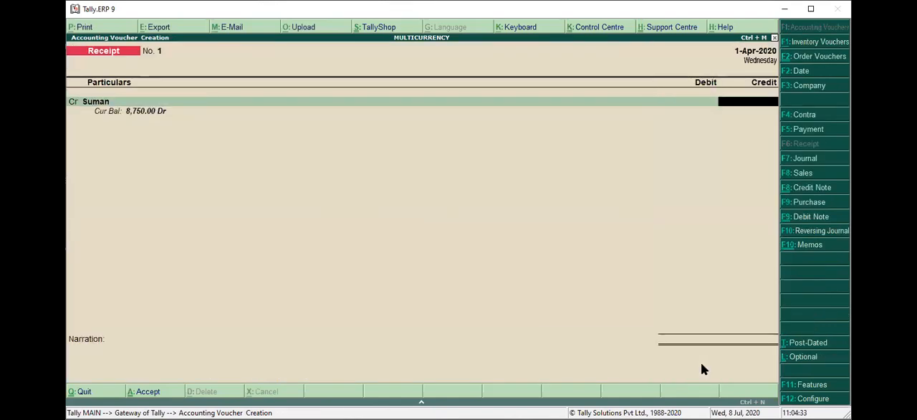
type("8750")
key("Return")
key("BackSpace")
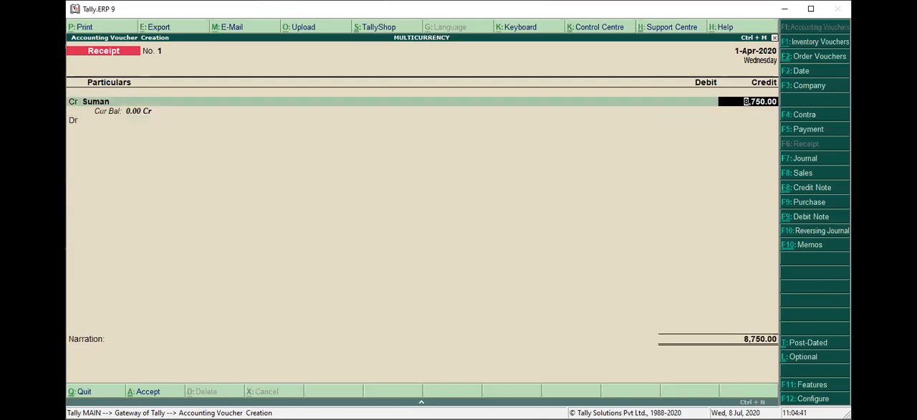
Credit the customer with $125 at an exchange rate of ₹ 80/$
type("$125")
key("Return")
key("Return")
key("Return")
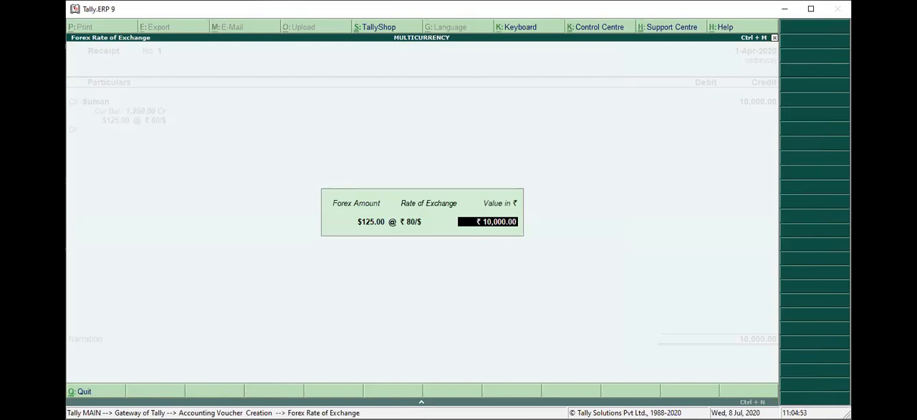
key("BackSpace")
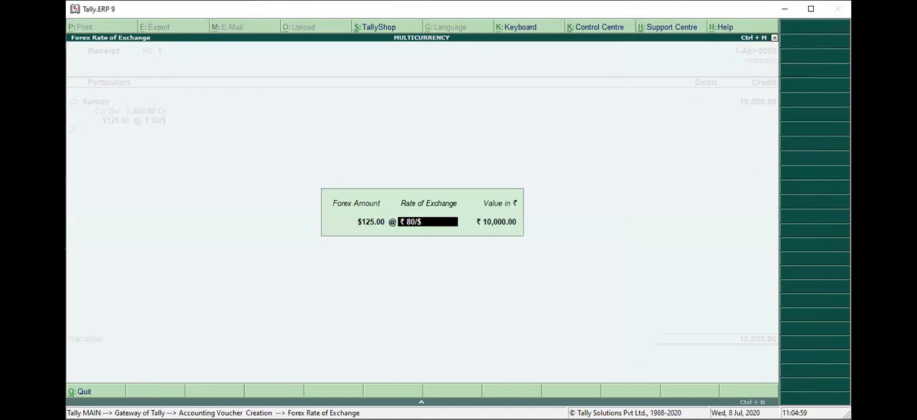
key("Return")
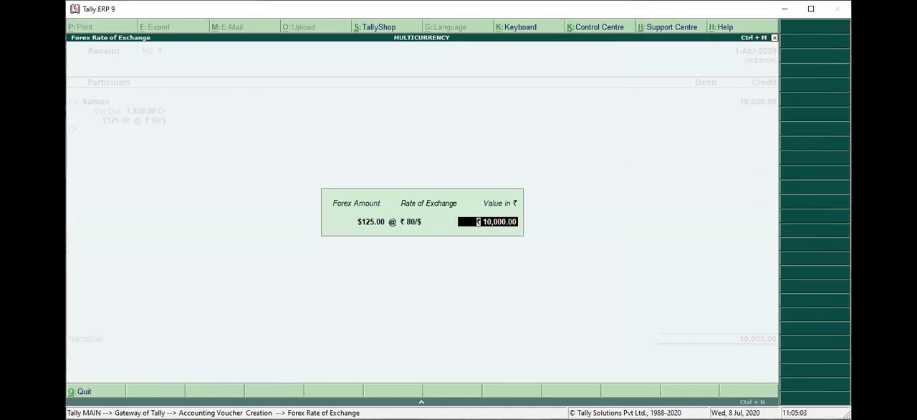
key("Return")
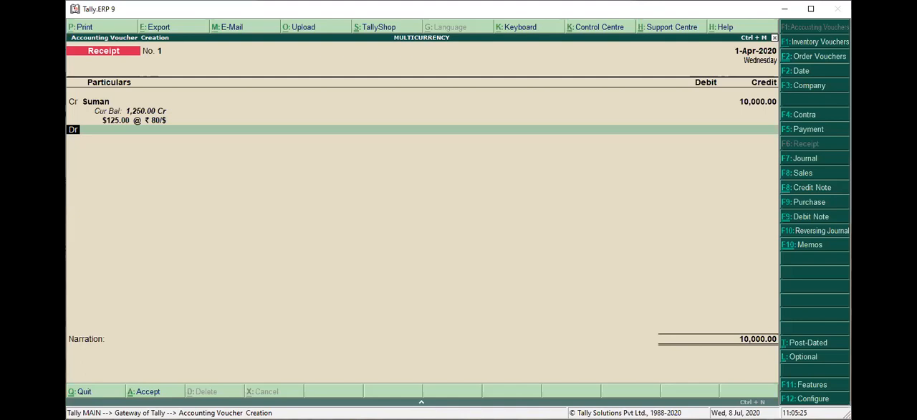
Change the customer's $125 credit to a value of ₹ 8,750 at ₹ 70/$
key("BackSpace")
type("8750")
key("Return")
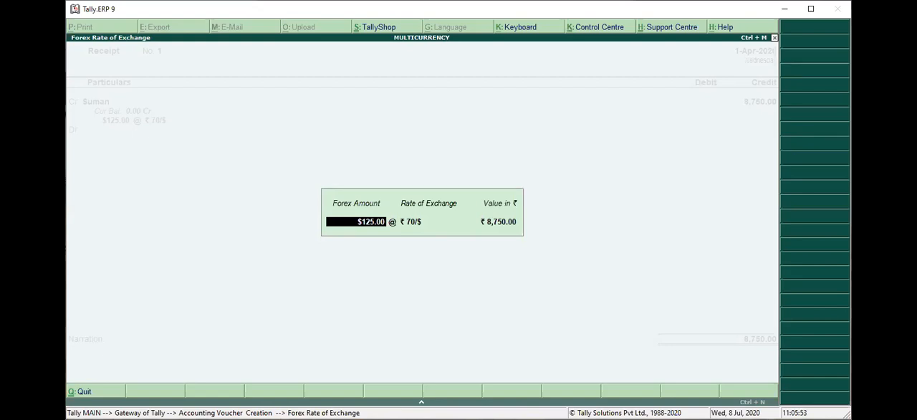
key("Return")
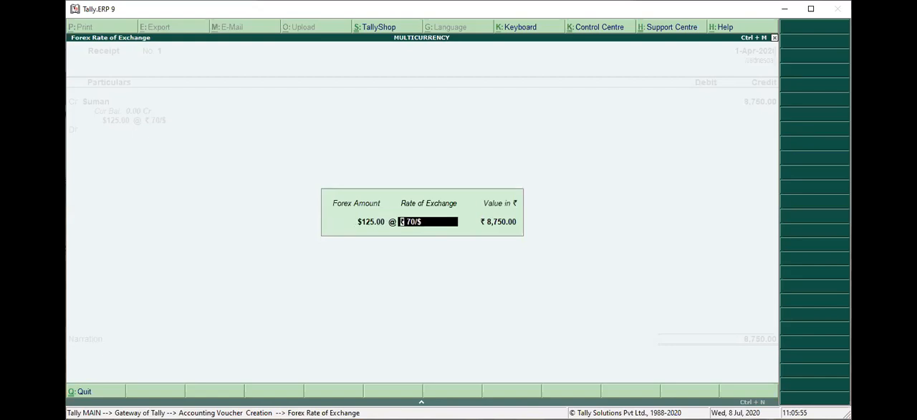
key("Return")
Reopen the credit line's forex details to review amount, rate and value, and proceed to the debit ledger
key("Return")
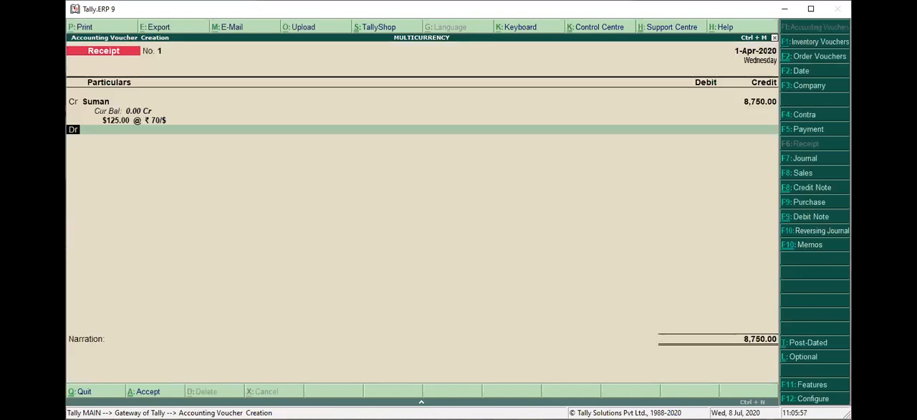
key("Return")
key("BackSpace")
key("BackSpace")
key("Return")
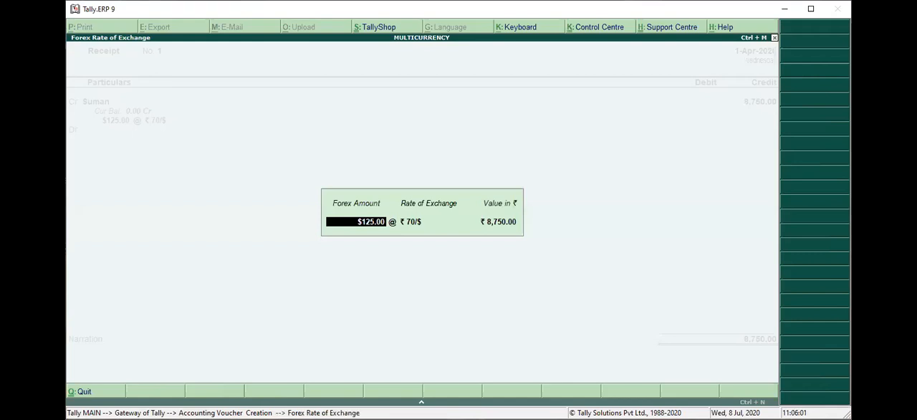
key("Return")
key("Return")
key("Return")
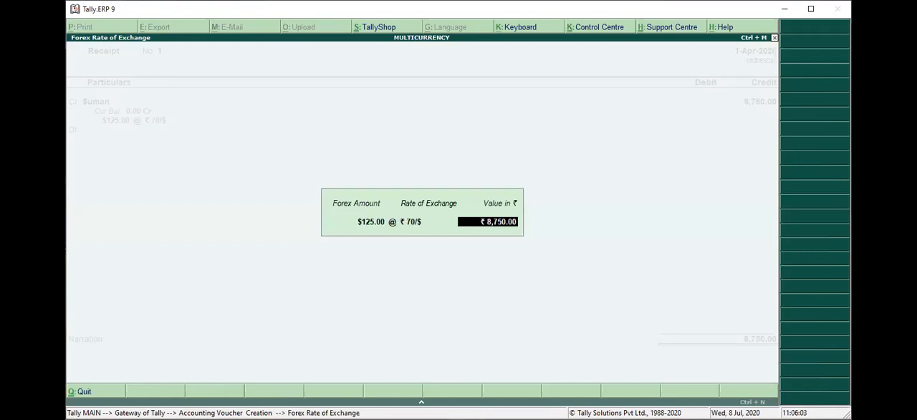
key("Return")
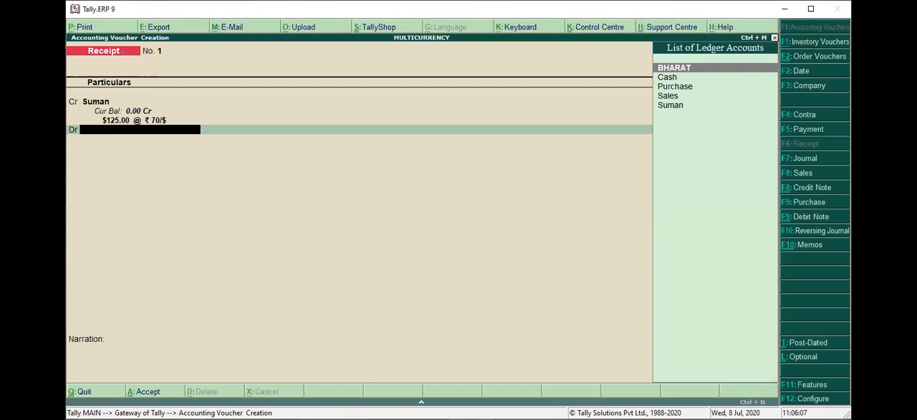
Create a ledger named Bank under Bank Accounts with currency $, and use it as the debited account
key("alt+c")
type("Bank")
key("Return")
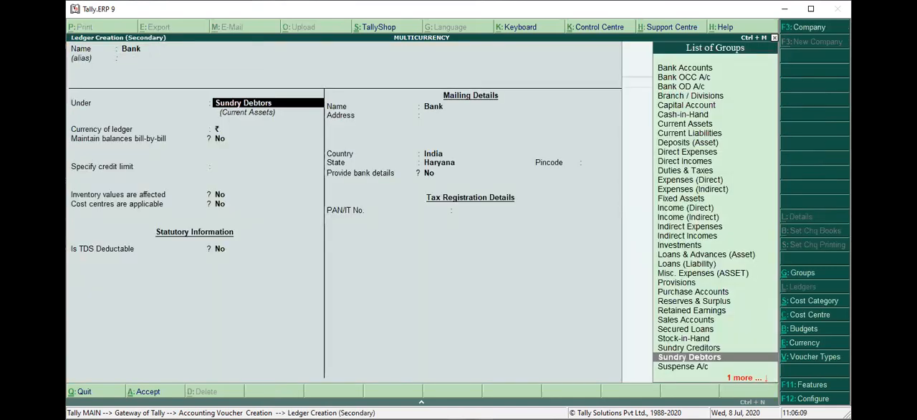
type("bank")
key("Return")
key("Return")
key("BackSpace")
key("Up")
key("Return")
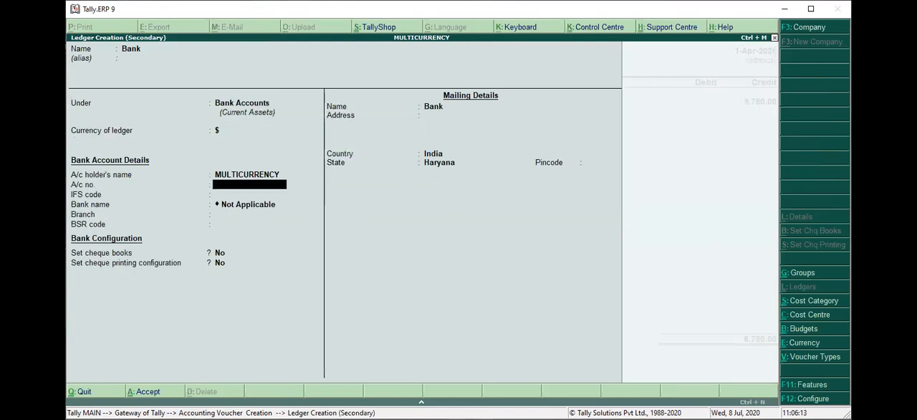
key("Return")
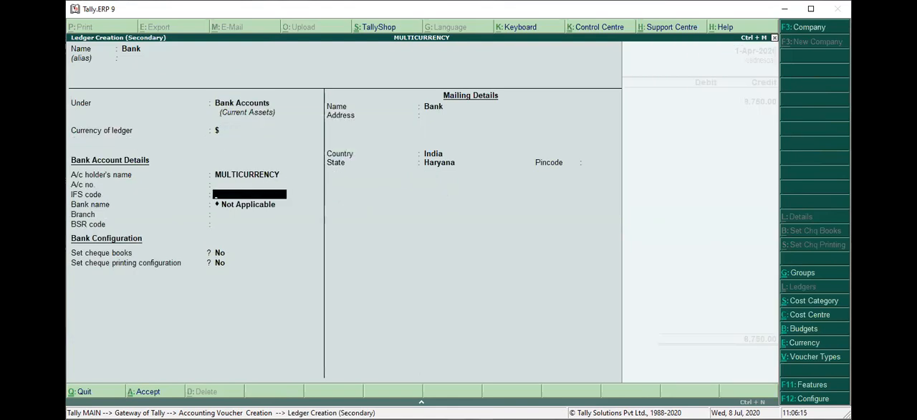
key("ctrl+a")
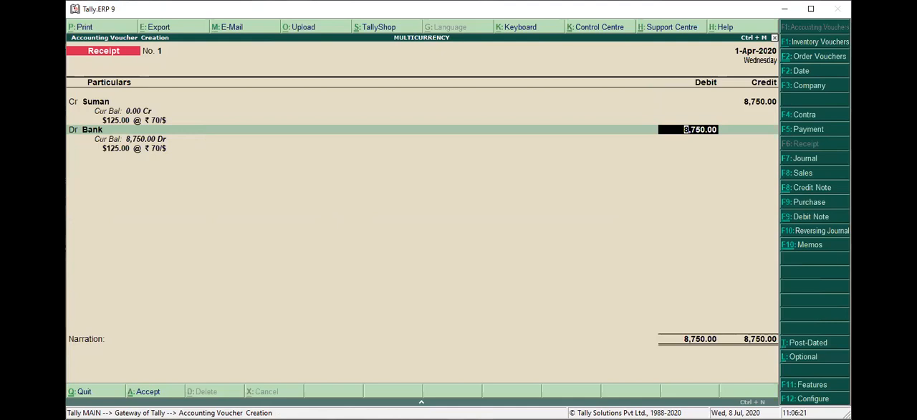
Accept the Bank debit of $125 at ₹ 70/$, valued at ₹ 8,750, and proceed to its bank allocation
key("Return")
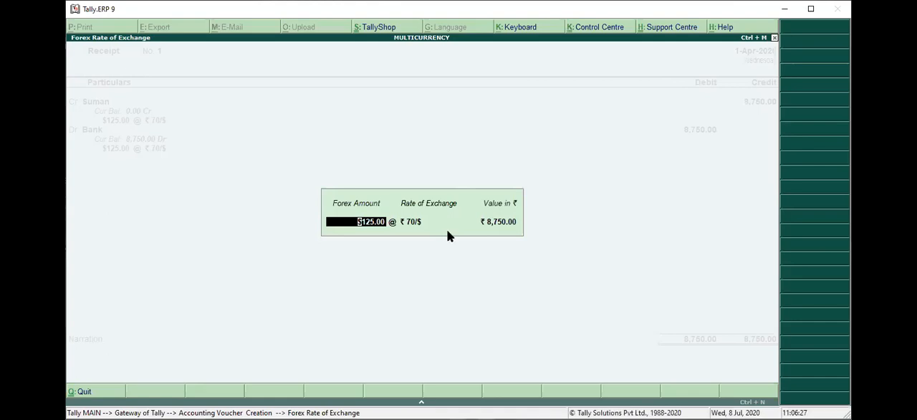
key("Return")
key("Return")
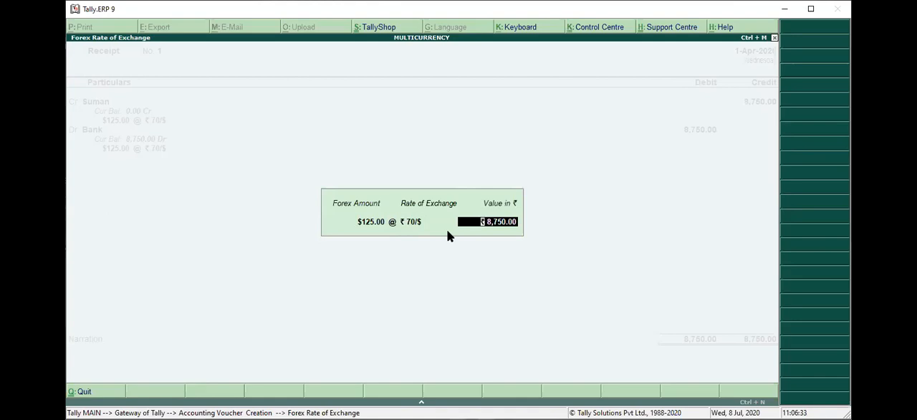
key("Return")
key("Return")
key("Return")
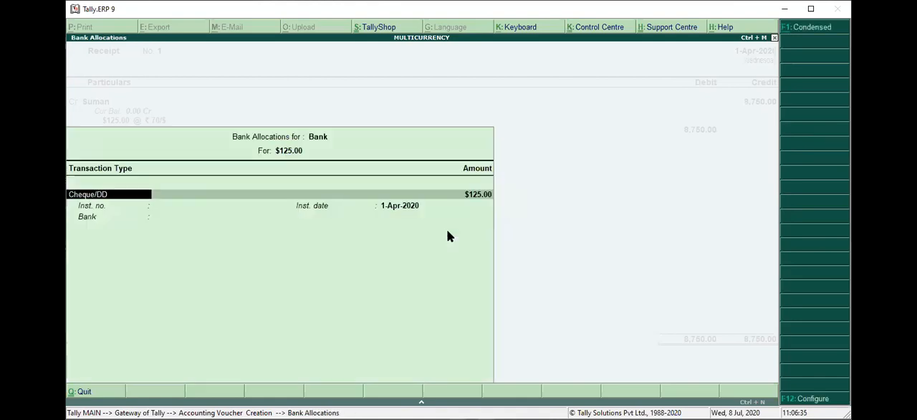
Accept the Cheque/DD bank allocation of $125 and save the receipt voucher without a narration
key("Return")
key("Return")
key("Return")
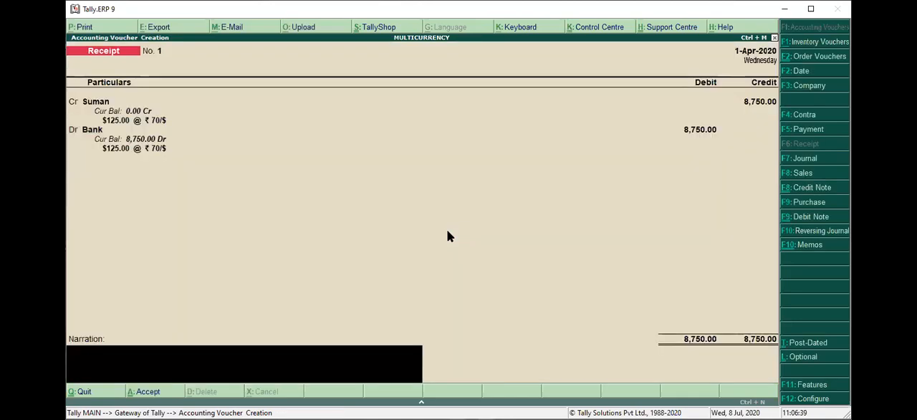
key("Return")
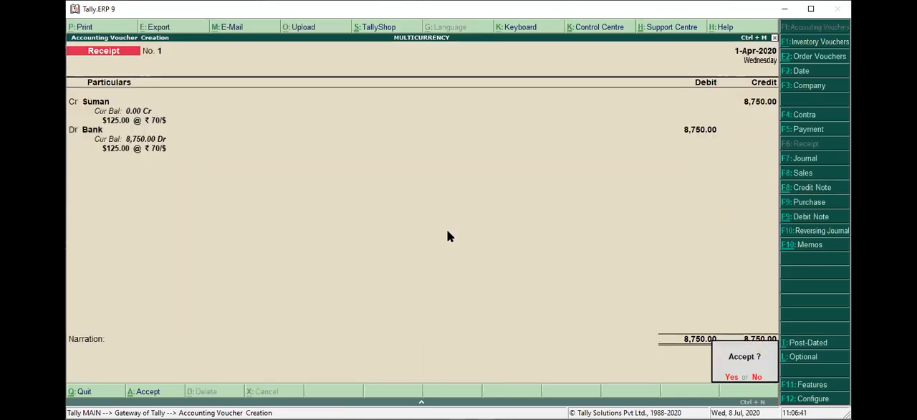
Leave voucher entry and open the Balance Sheet in detailed view
key("Return")
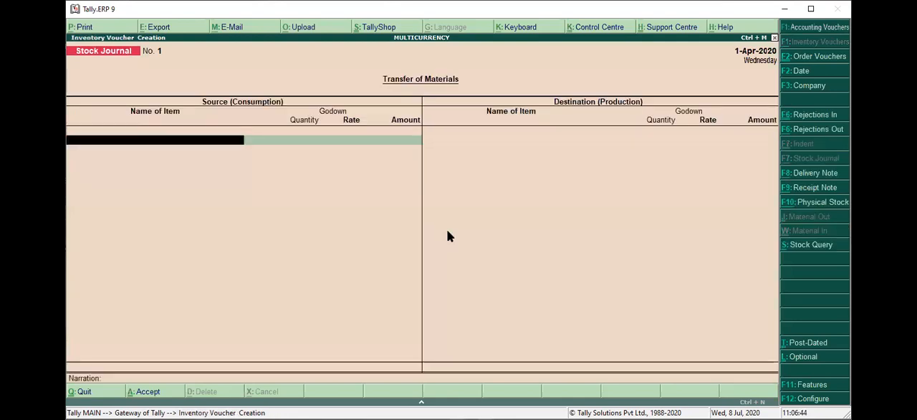
key("Escape")
key("y")
key("Down")
key("Down")
key("Down")
key("Down")
key("Return")
key("alt+F1")
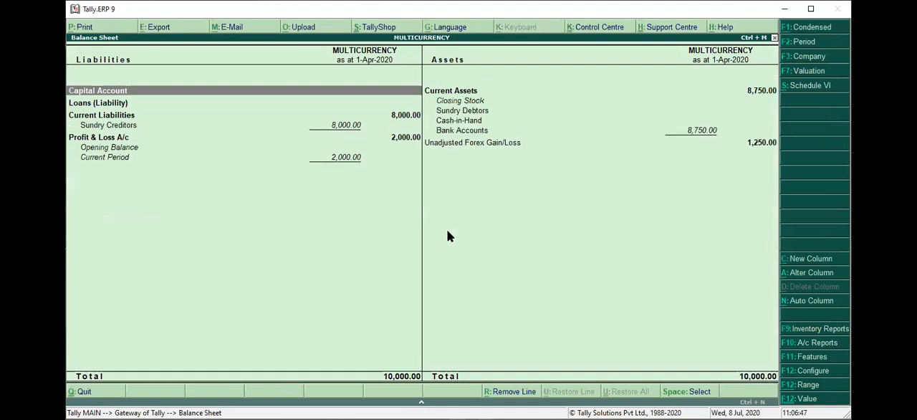
Examine the Unadjusted Forex Gain/Loss line on the assets side of the Balance Sheet
key("Right")
key("Down")
key("Down")
key("Down")
key("Down")
key("Down")
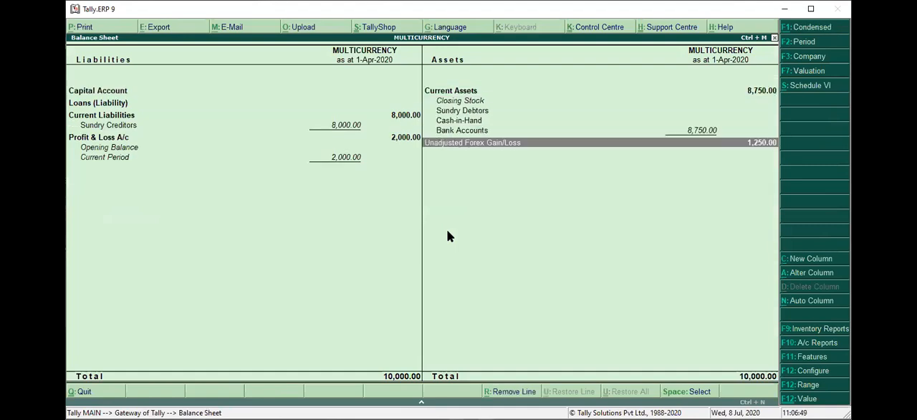
Examine the Current Liabilities, current asset groups and Unadjusted Forex Gain/Loss line of the detailed Balance Sheet
key("Up")
key("Left")
key("Up")
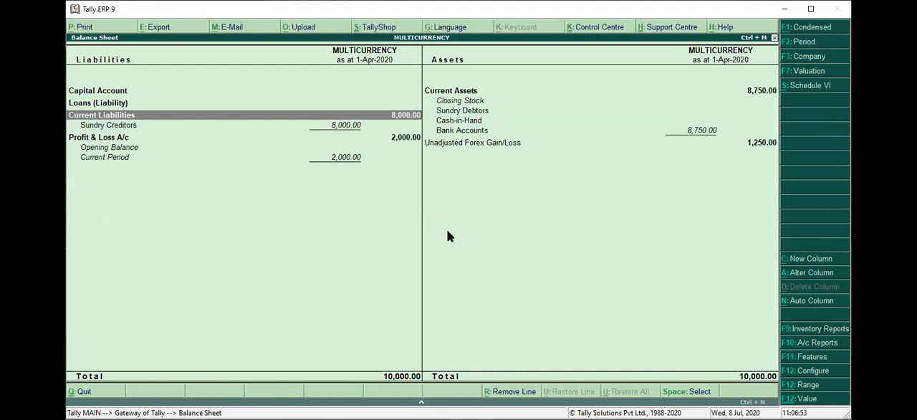
key("Down")
key("Down")
key("Right")
key("Up")
key("Up")
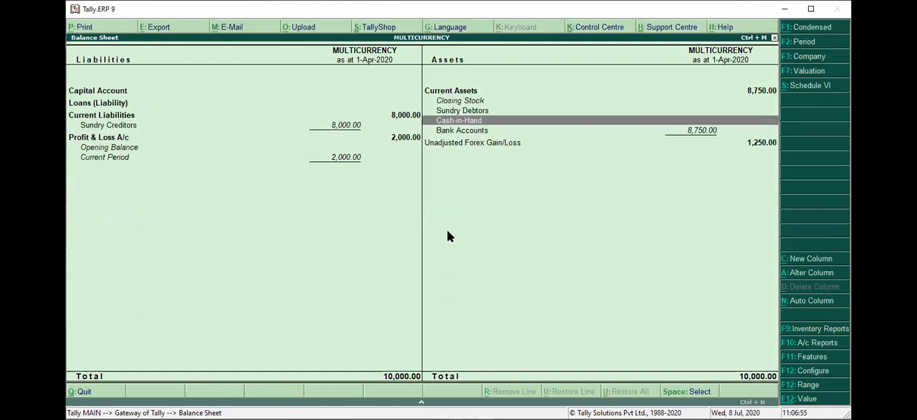
key("Down")
key("Down")
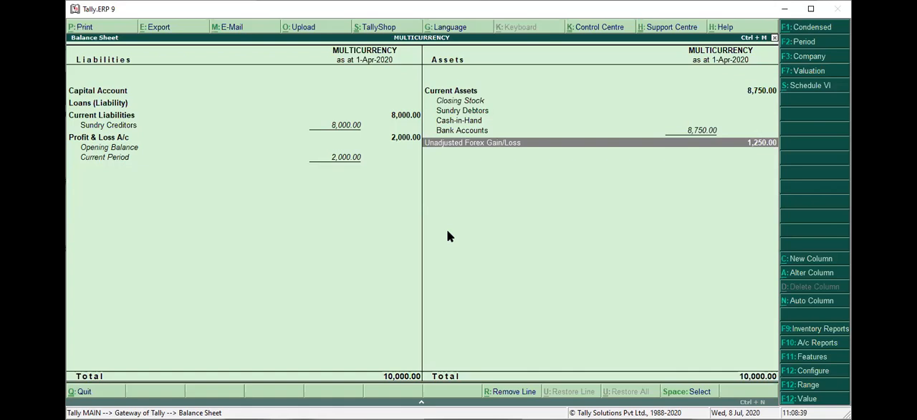
Leave the Balance Sheet and start a new Journal voucher in Accounting Vouchers
key("Escape")
key("Escape")
key("Escape")
key("Down")
key("Down")
key("Return")
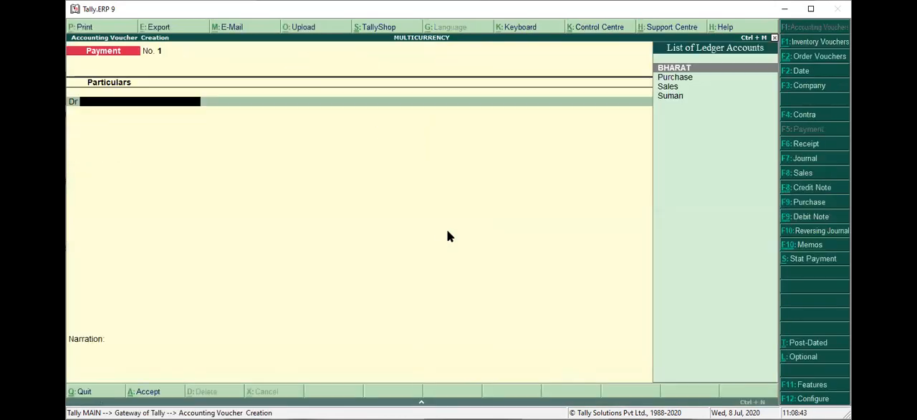
key("F7")
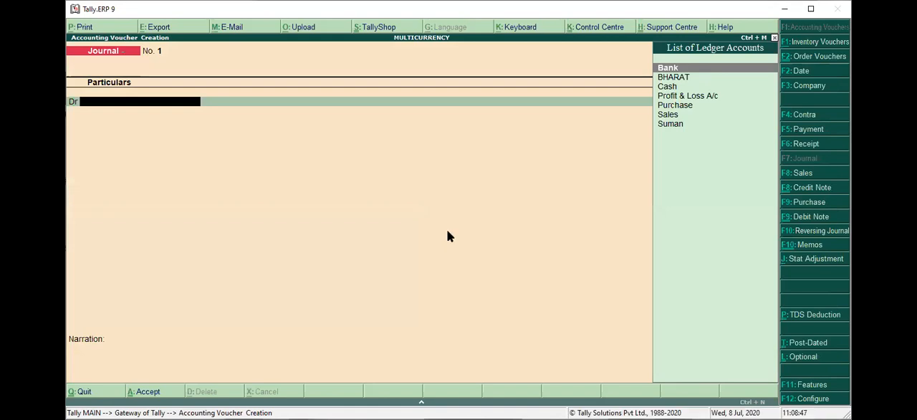
Start a new ledger from the journal's debit line and name it "Unadjusted Forex/gain L,Oss"
key("alt+c")
type("Unadjust")
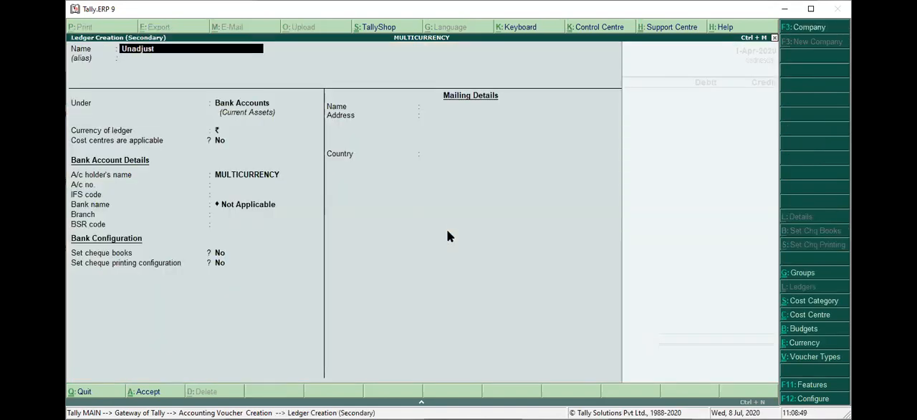
type("ed Loss")
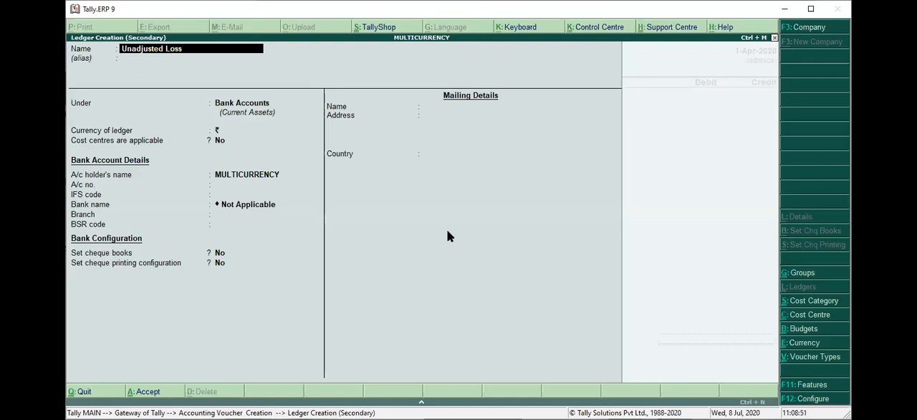
key("Return")
key("Up")
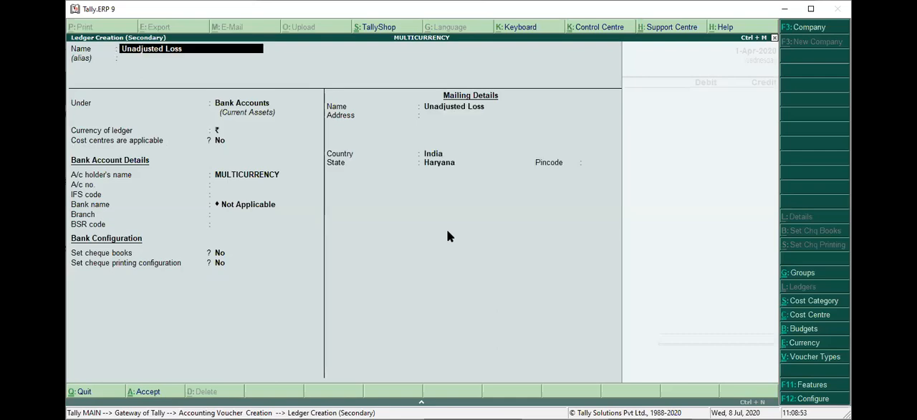
key("BackSpace")
key("BackSpace")
type("forex/a")
key("BackSpace")
type("gain l,oss")
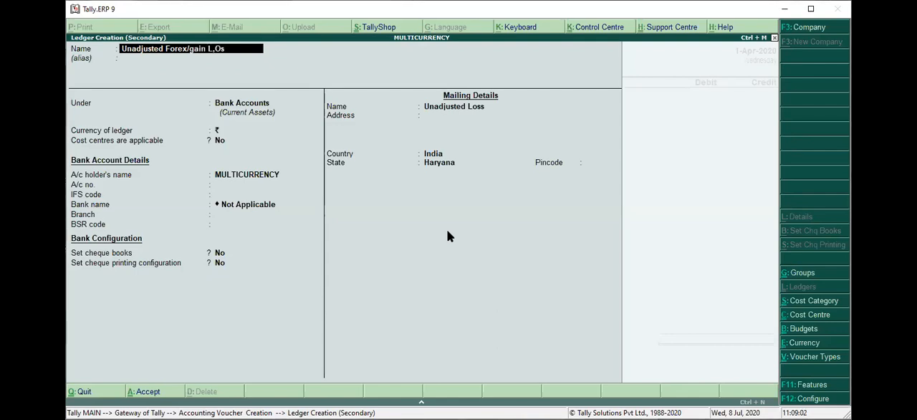
Place the new forex ledger under Indirect Expenses and save it
key("Return")
key("Return")
type("in")
key("Down")
key("Down")
key("Return")
key("ctrl+a")
Debit the new forex ledger with 1,250 in the journal voucher
type("1250")
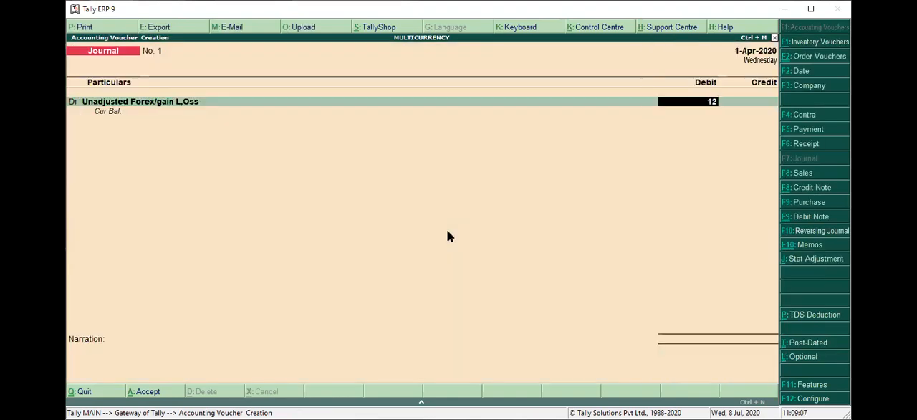
key("Return")
key("Escape")
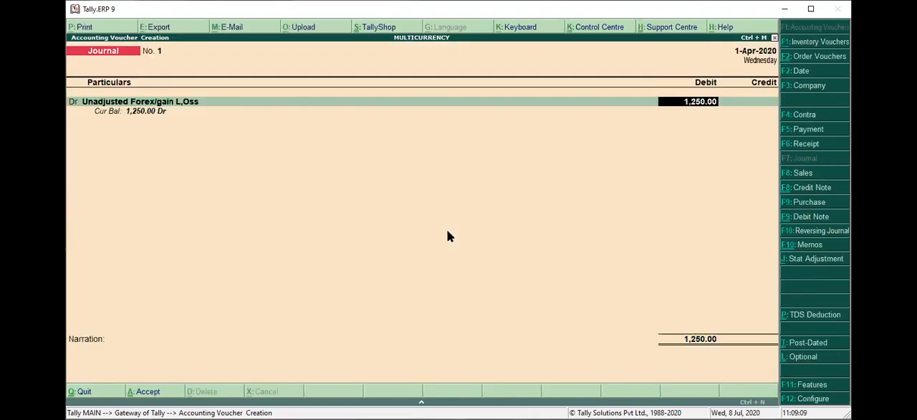
Alter the forex ledger from the voucher so that cost centres are not applicable, keeping its type Not Applicable, and save it
key("BackSpace")
key("ctrl+Return")
key("Return")
key("Return")
key("Return")
key("Return")
key("Return")
key("Return")
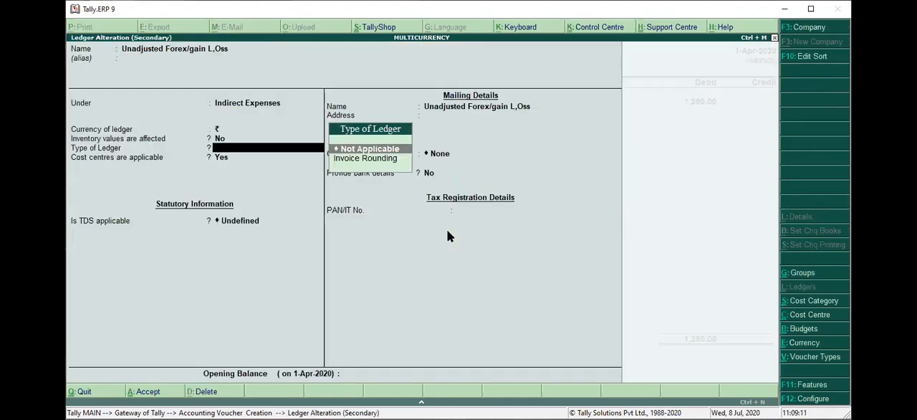
type("n")
Accept the 1,250 debit, credit the customer's ledger with 1,250 and leave the narration blank
key("Return")
key("ctrl+a")
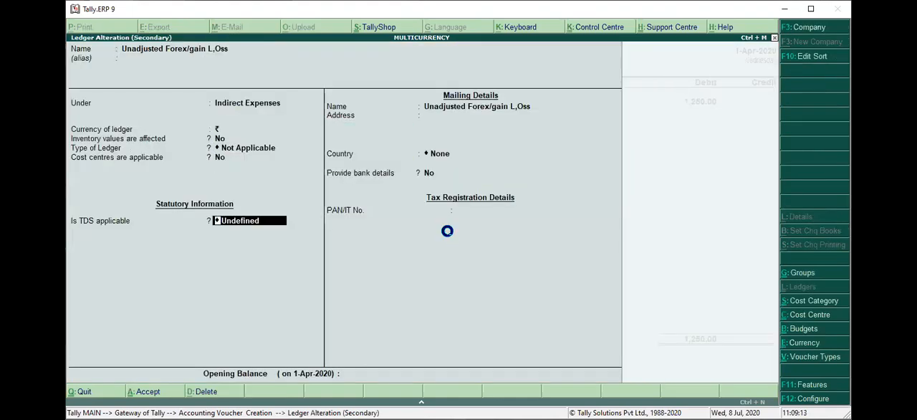
key("Return")
key("Return")
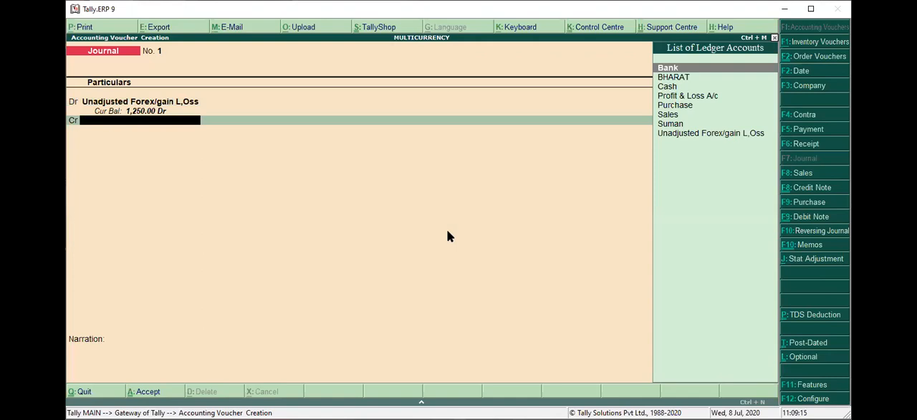
key("Down")
key("Down")
key("Down")
key("Down")
key("Down")
key("Down")
key("Return")
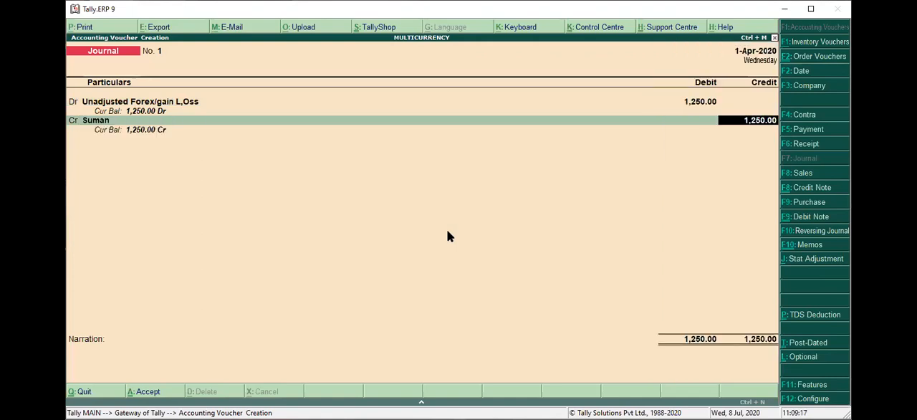
key("Return")
key("Return")
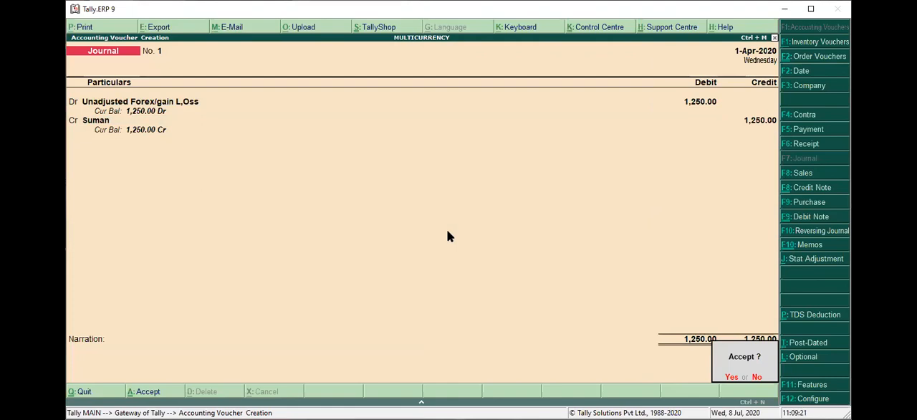
Decline saving and swap the journal's ledgers, debiting the customer's ledger and crediting Unadjusted Forex/gain L,Oss with 1,250
key("n")
key("BackSpace")
key("BackSpace")
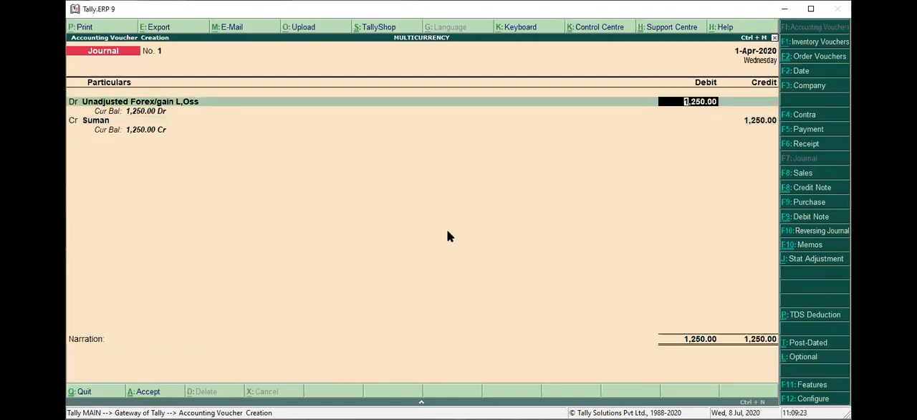
key("BackSpace")
type("Suman")
key("Return")
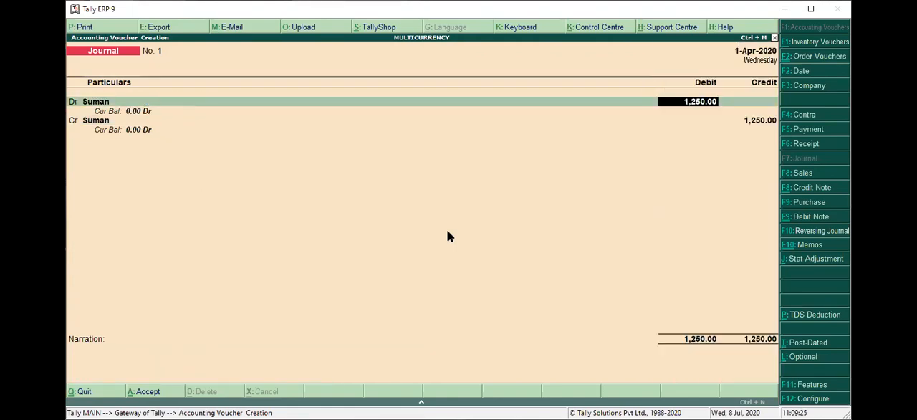
key("Return")
key("Return")
type("u")
Save the journal voucher without a narration, leave voucher entry and briefly check the Balance Sheet
key("Return")
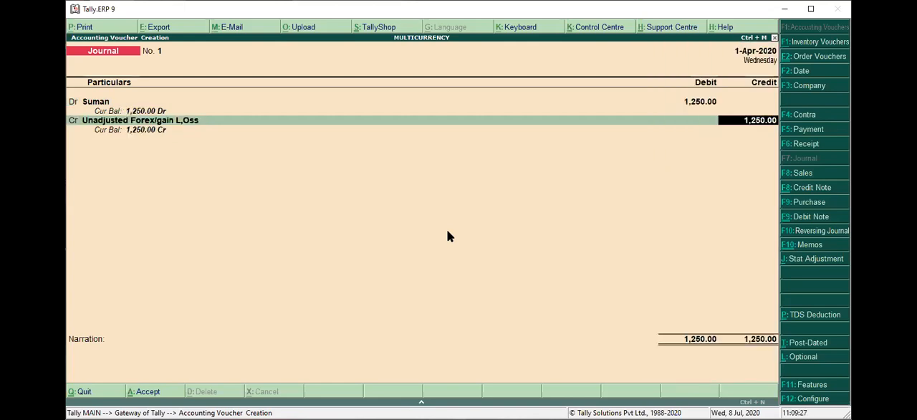
key("Return")
key("Return")
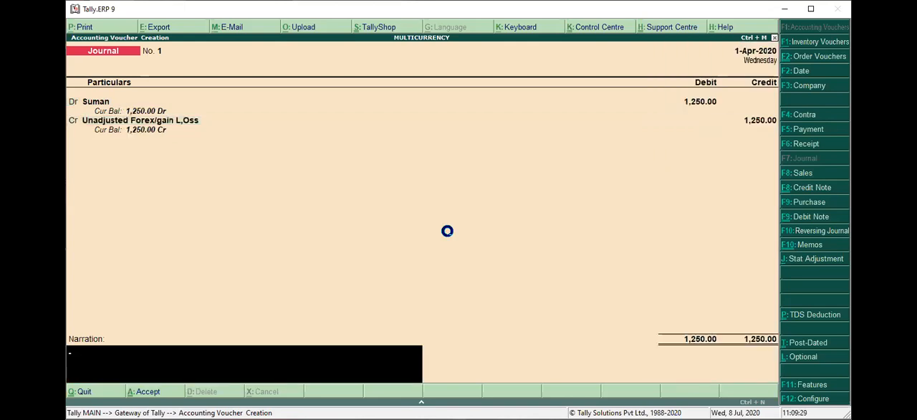
key("Escape")
key("y")
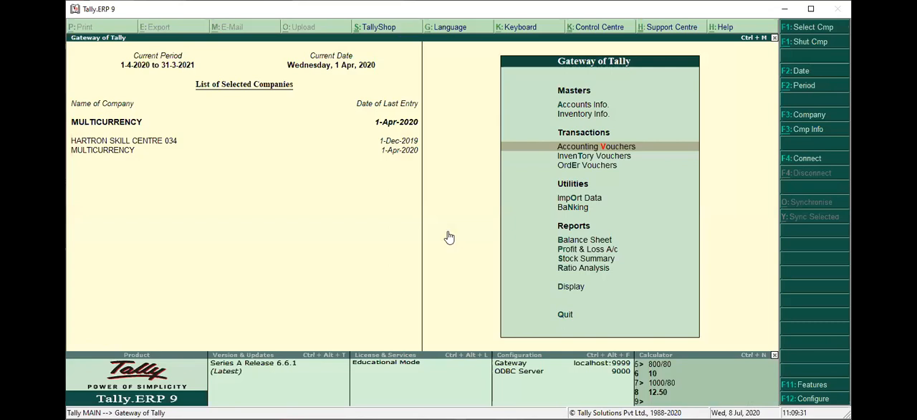
key("b")
key("Escape")
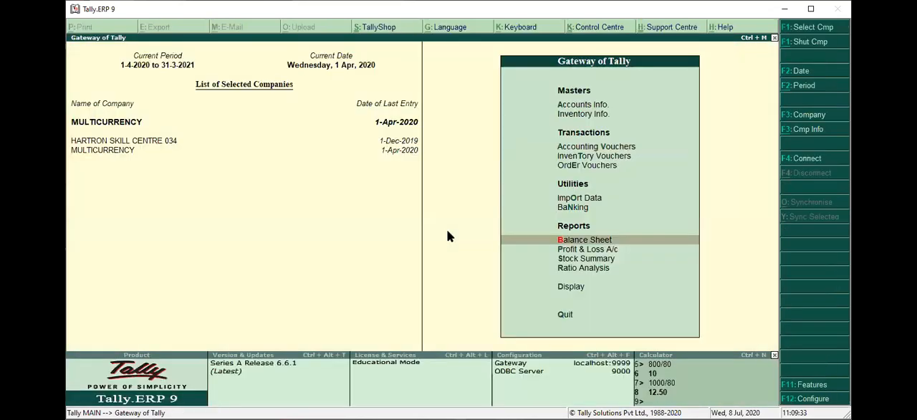
Open the journal voucher from the Day Book for alteration
key("d")
key("a")
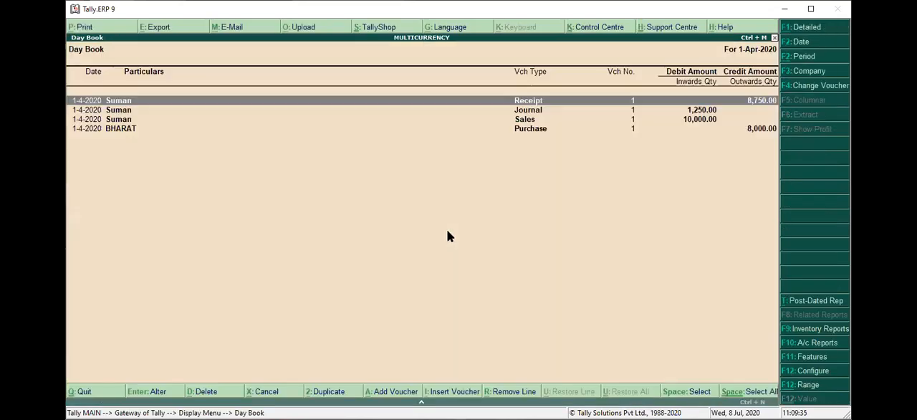
key("Down")
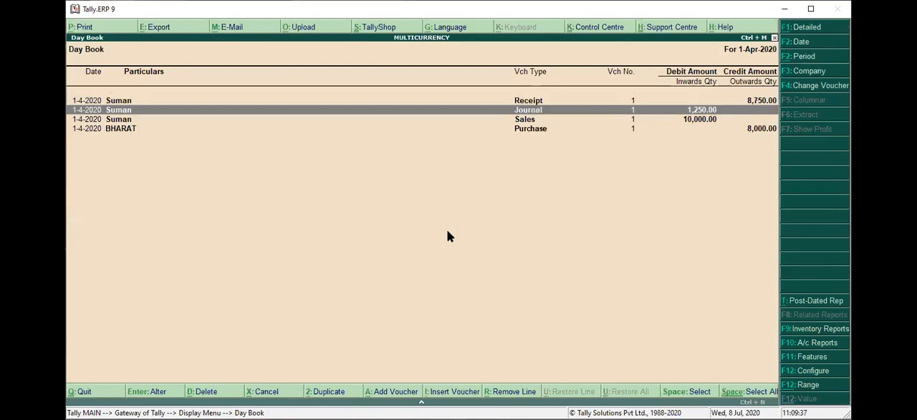
key("Return")
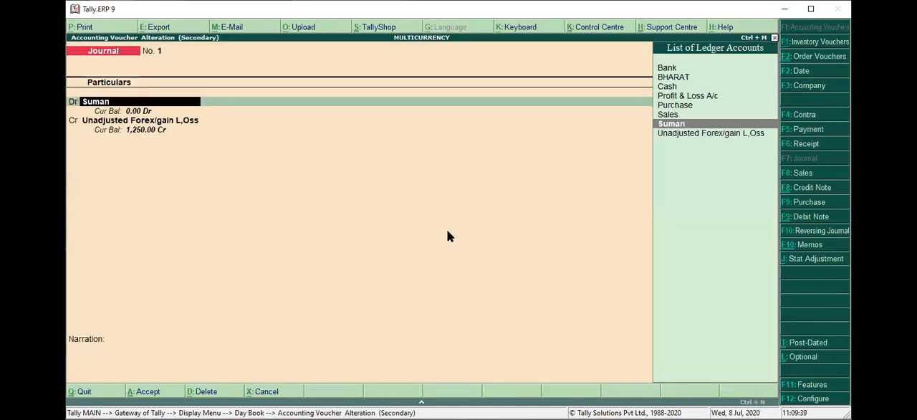
Change the journal's debit to Unadjusted Forex/gain L,Oss and its credit to the customer's ledger, and save the altered voucher
key("Down")
key("Return")
key("Return")
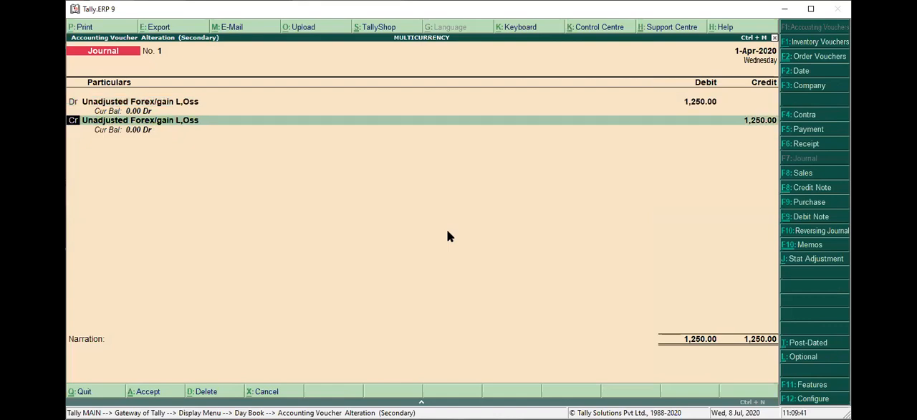
key("Return")
type("su")
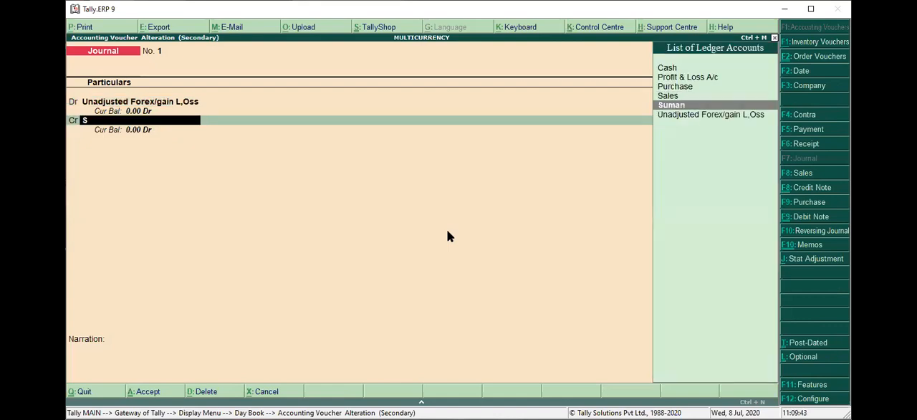
key("Return")
key("ctrl+a")
Leave the Day Book, open the Balance Sheet in detailed view and examine the current assets
key("Escape")
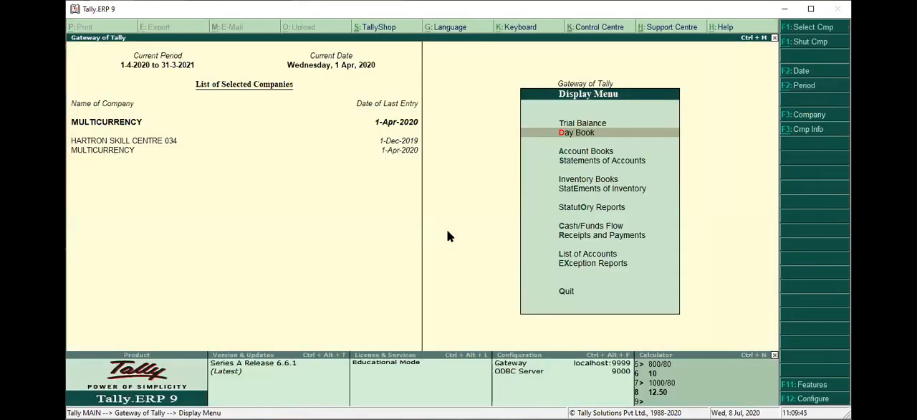
key("Escape")
key("b")
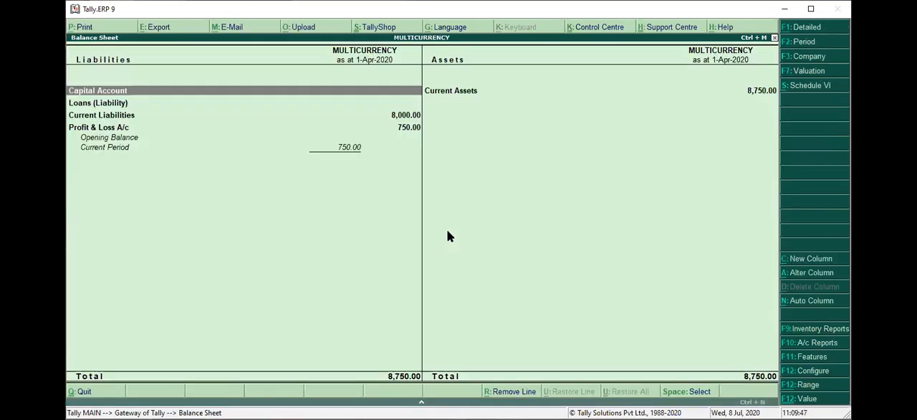
key("alt+F1")
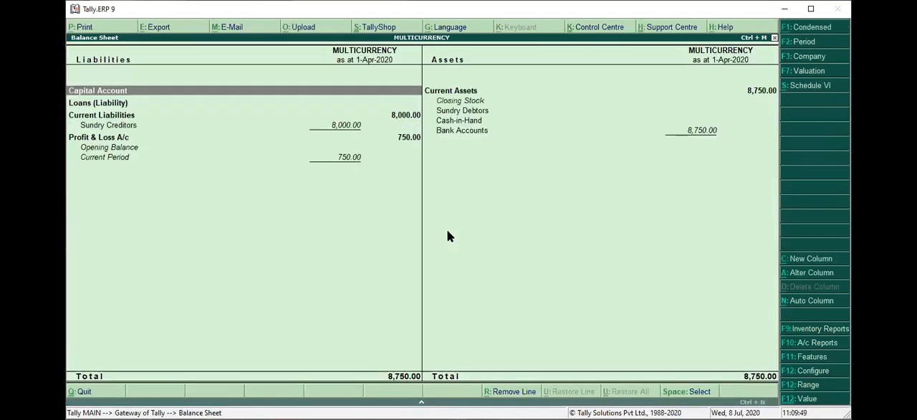
key("Right")
key("Down")
key("Down")
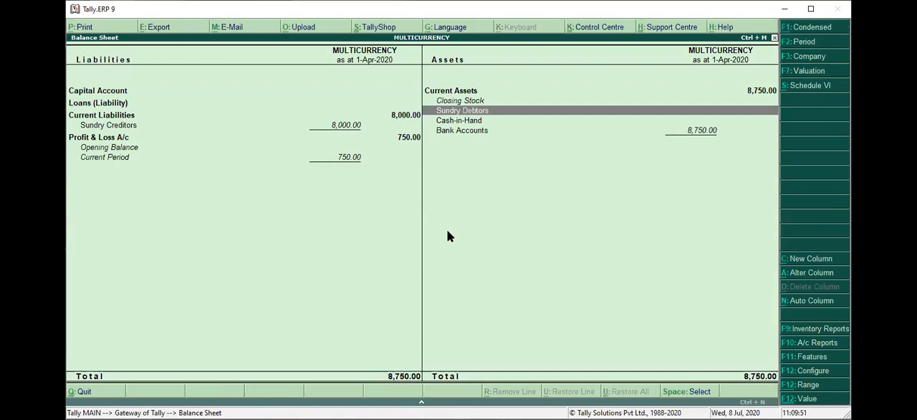